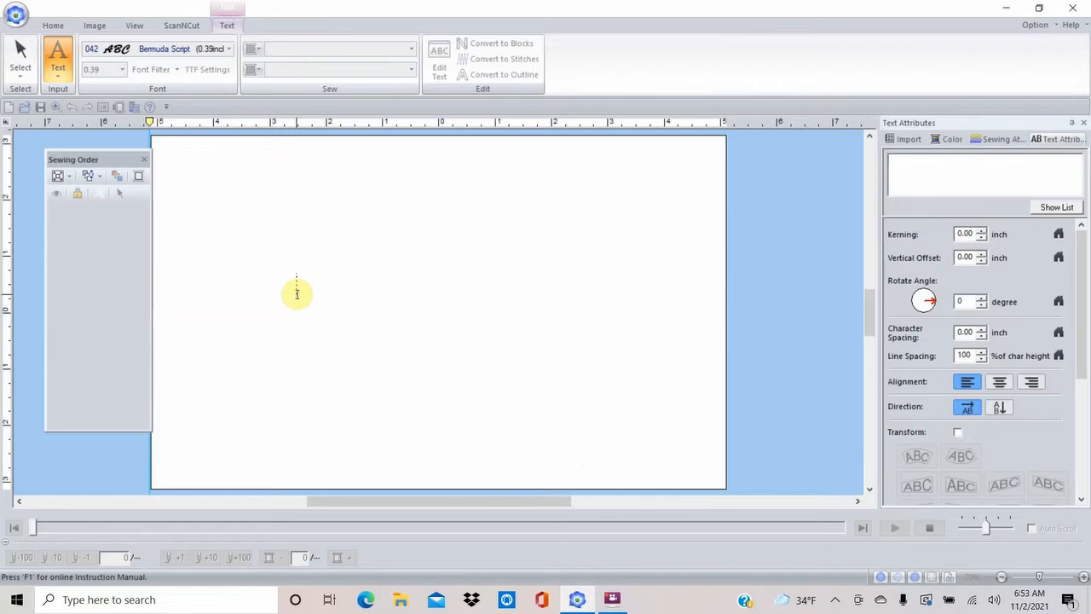
type("E")
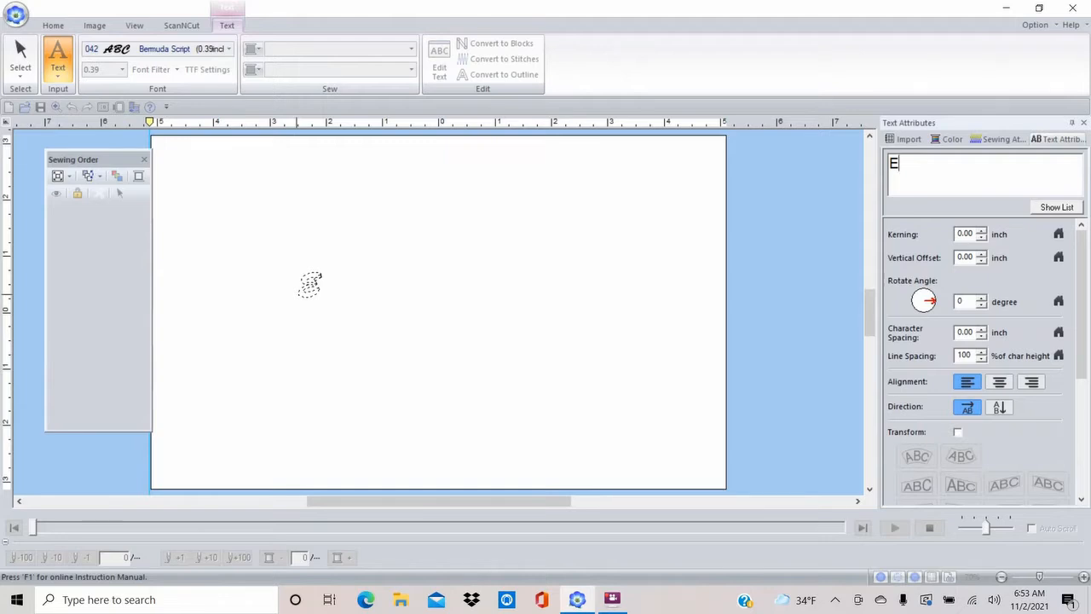
key("Return")
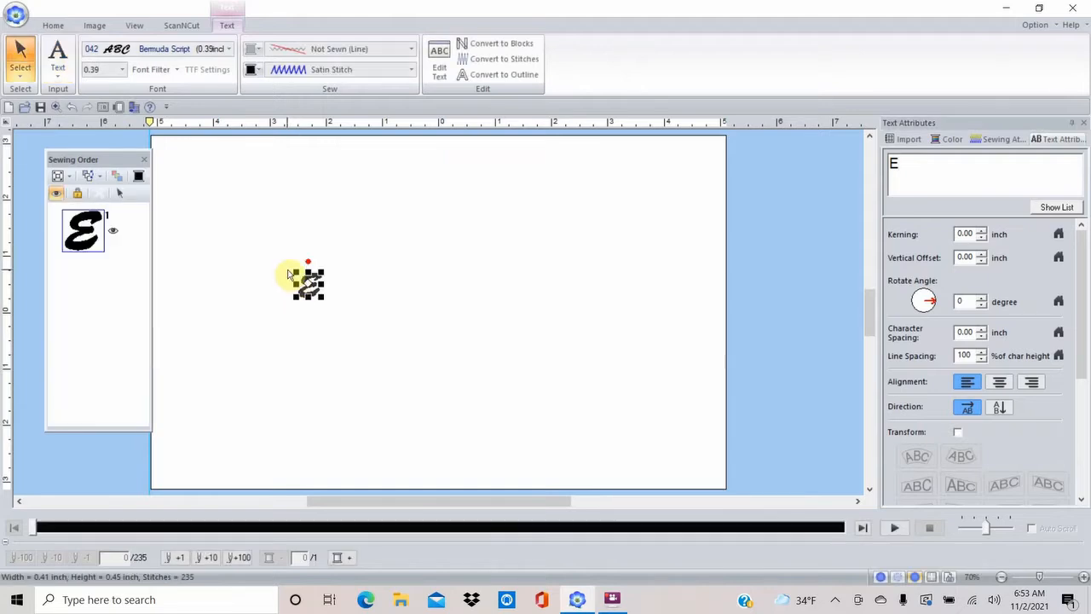
left_click_drag(322, 296, 497, 404)
left_click_drag(420, 356, 415, 303)
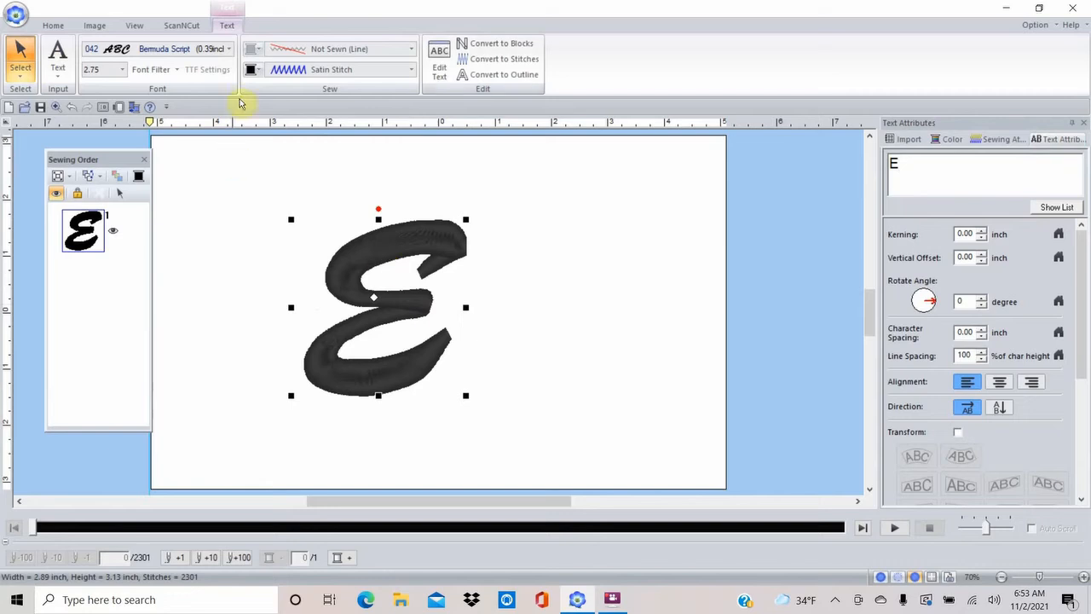
left_click(230, 49)
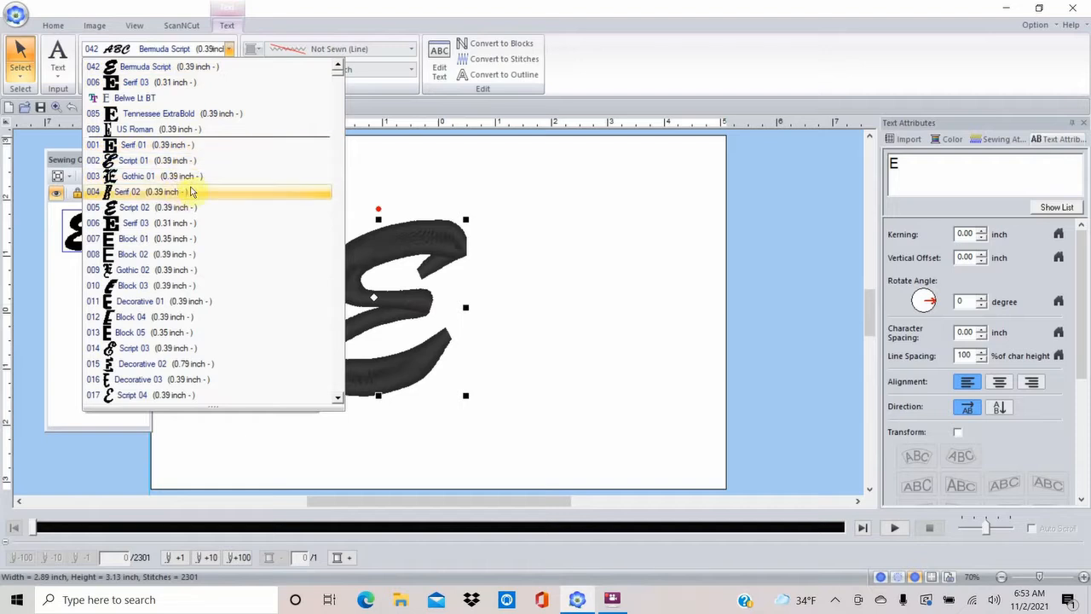
left_click(433, 192)
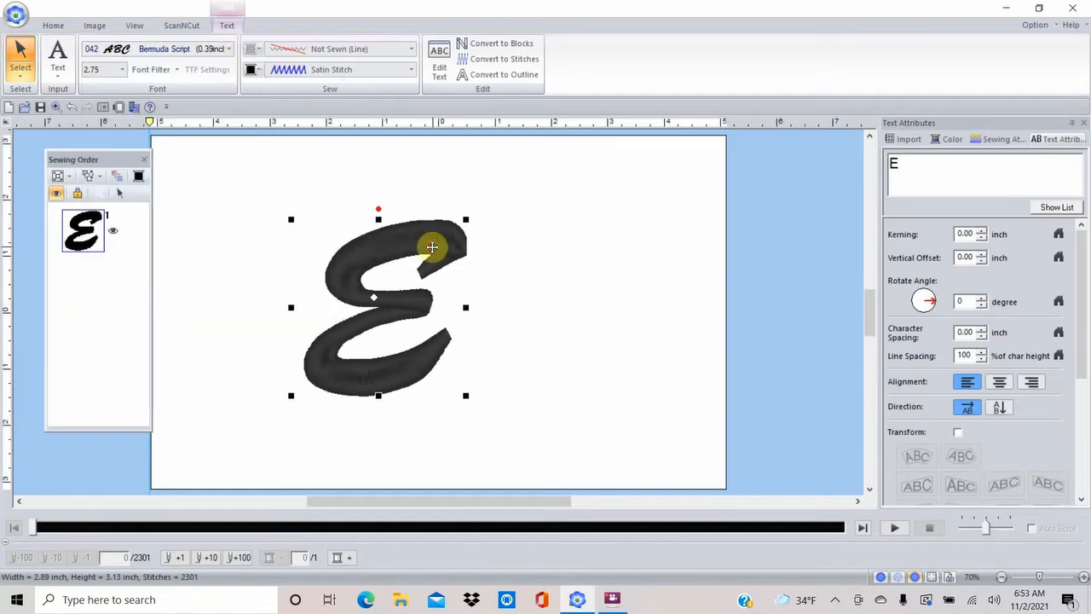
key("Delete")
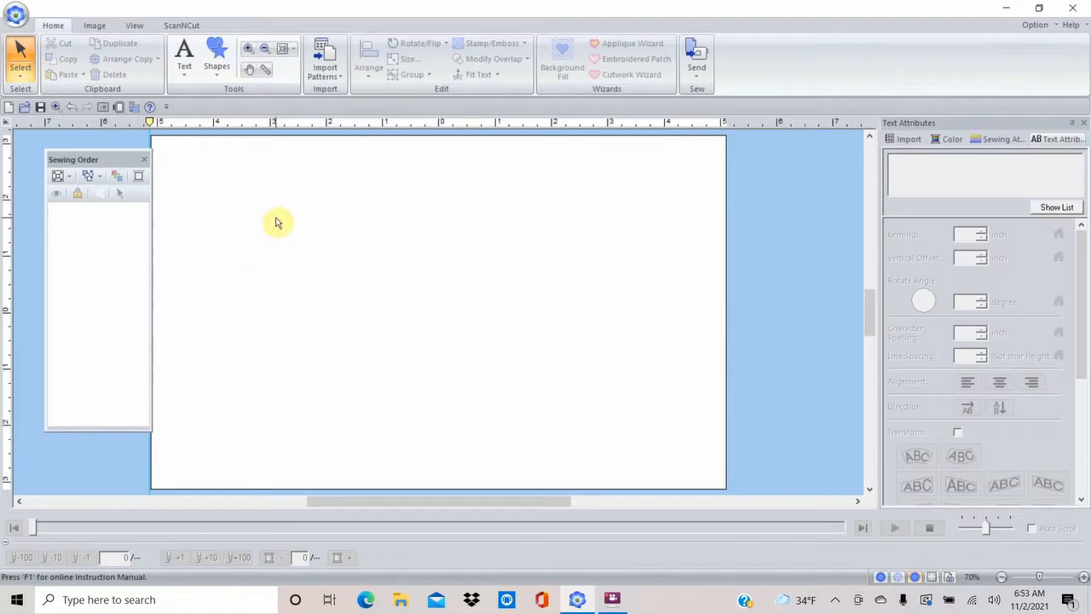
- Add a lowercase "e" text object in Bermuda Script and enlarge it to about 1.40 by 1.55 inches near the design's center
left_click(184, 74)
left_click(185, 113)
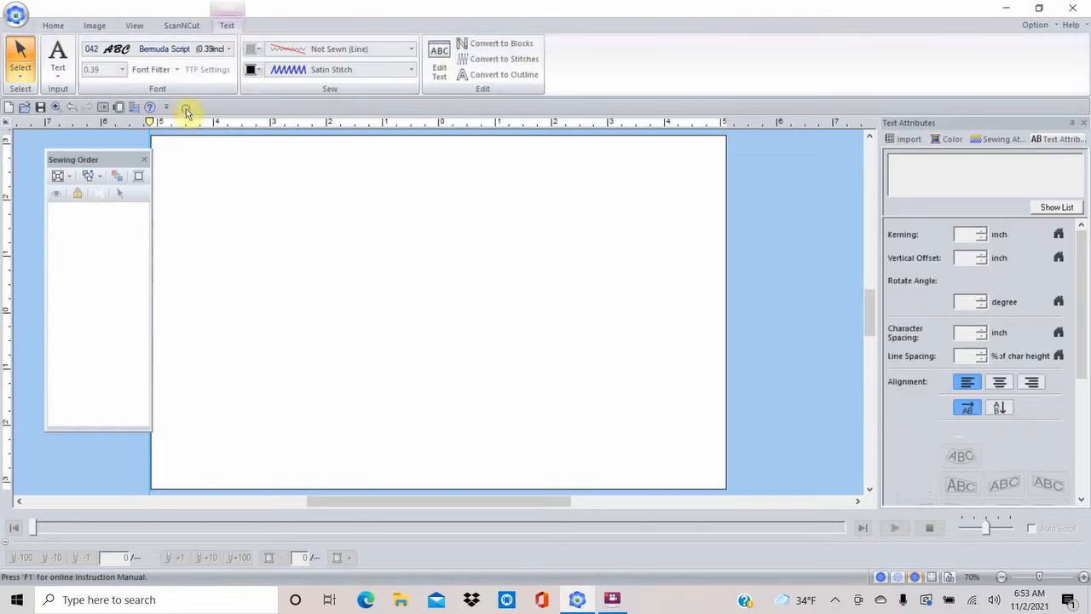
left_click(325, 291)
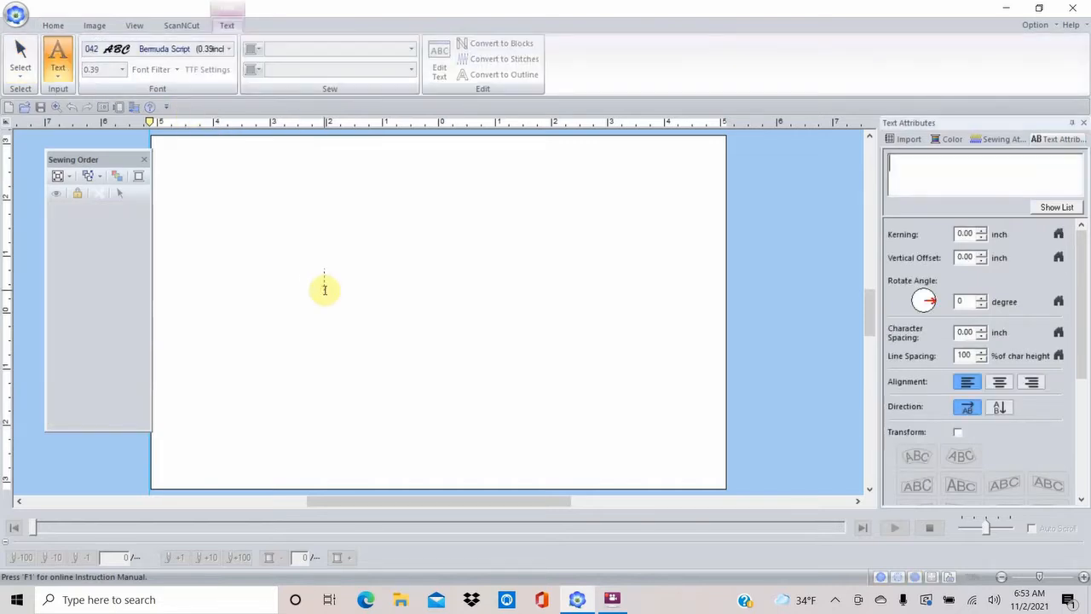
type("e")
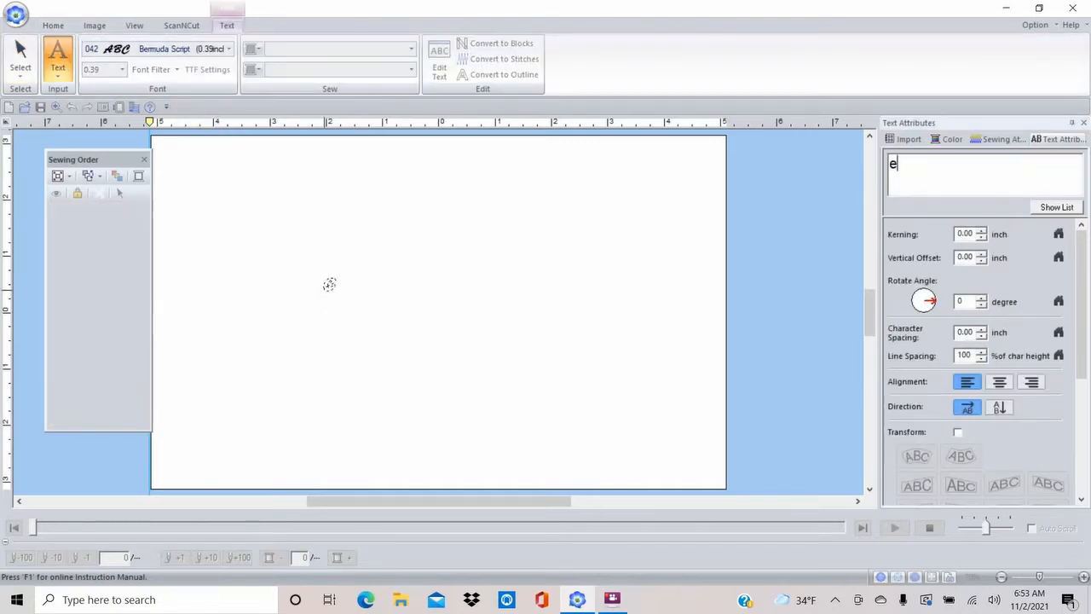
left_click(329, 283)
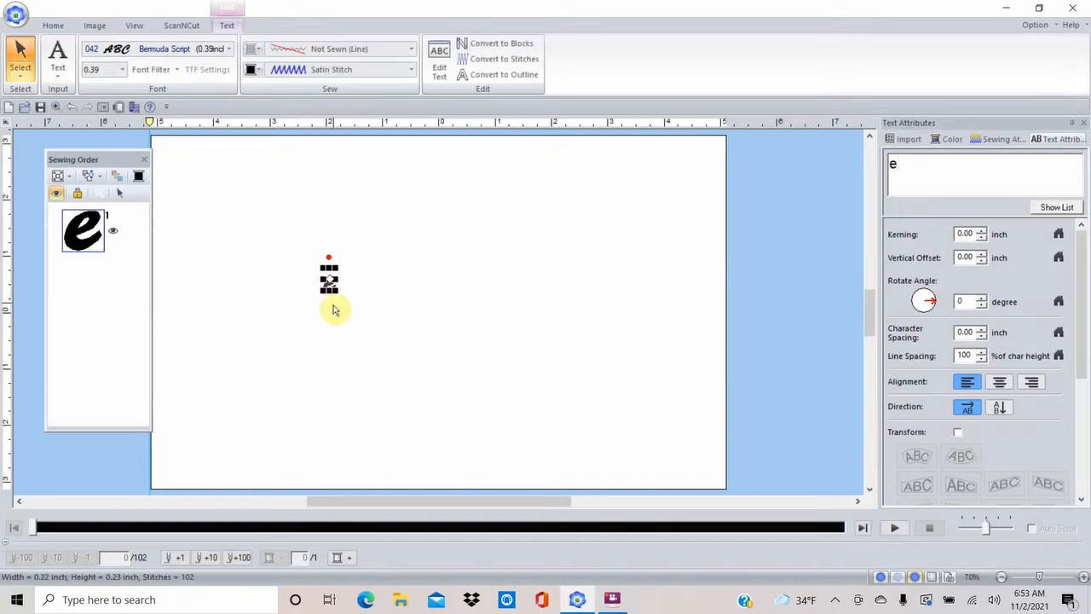
left_click_drag(332, 289, 505, 422)
left_click_drag(381, 352, 406, 306)
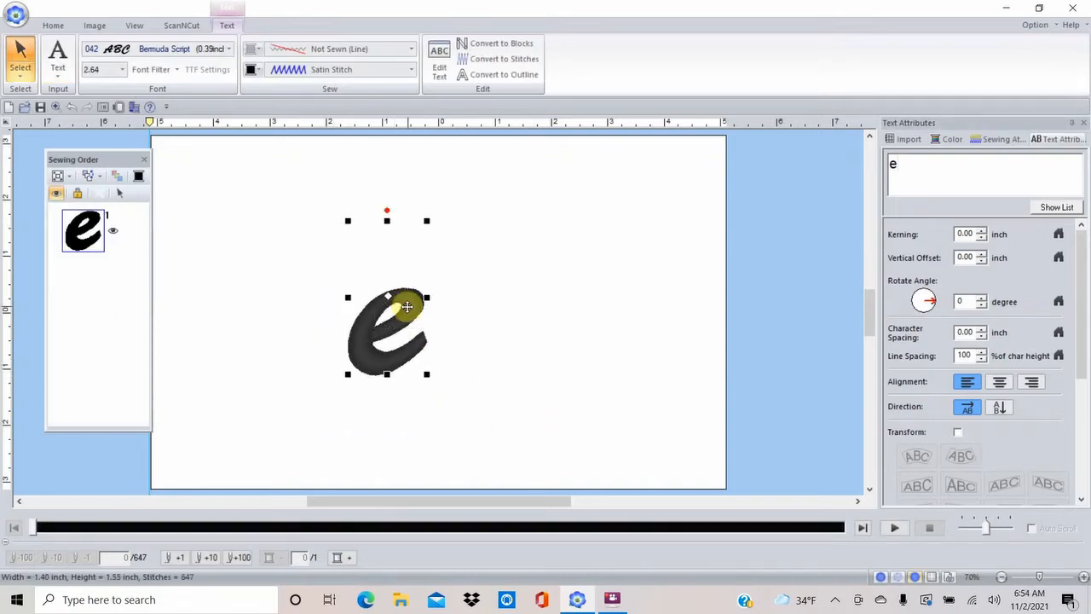
- Set the letter's font to Serif 03, enlarge it to about 3.42 by 3.26 inches and place it in the left half of the design area
left_click(228, 49)
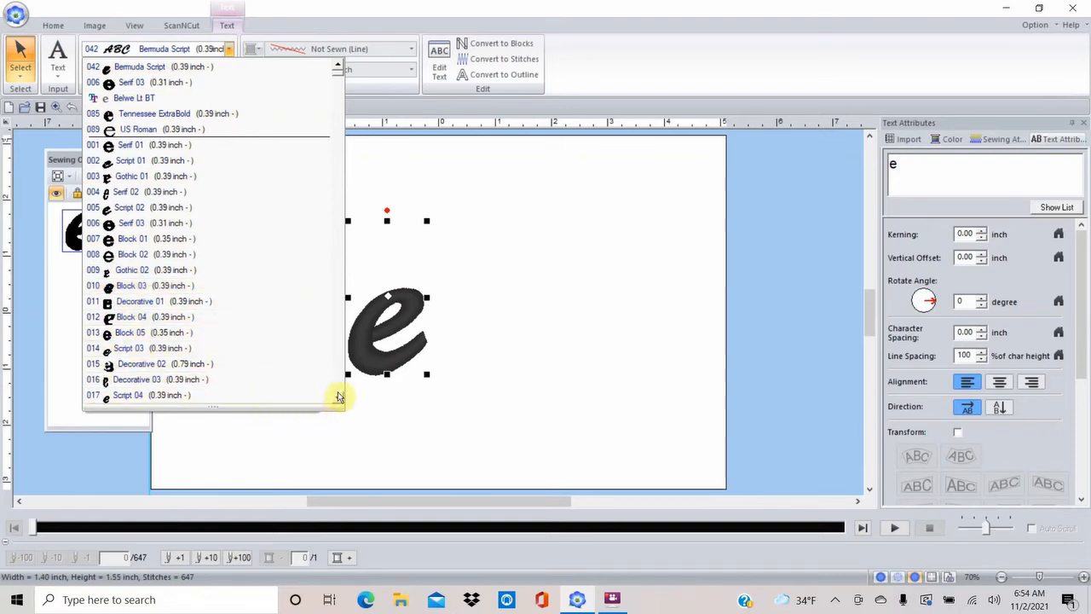
left_click(134, 226)
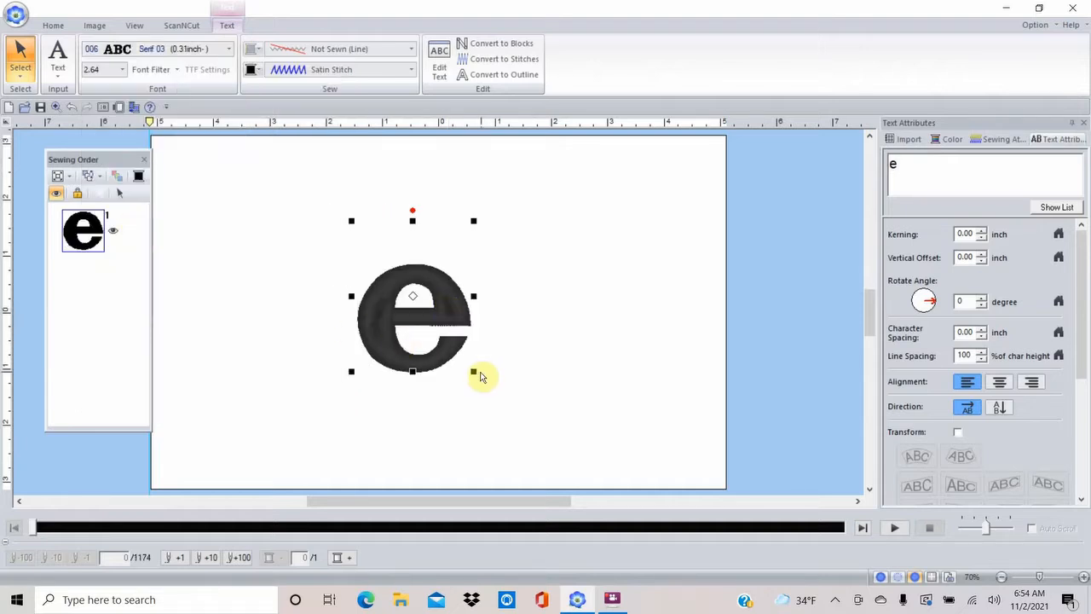
left_click_drag(474, 372, 588, 474)
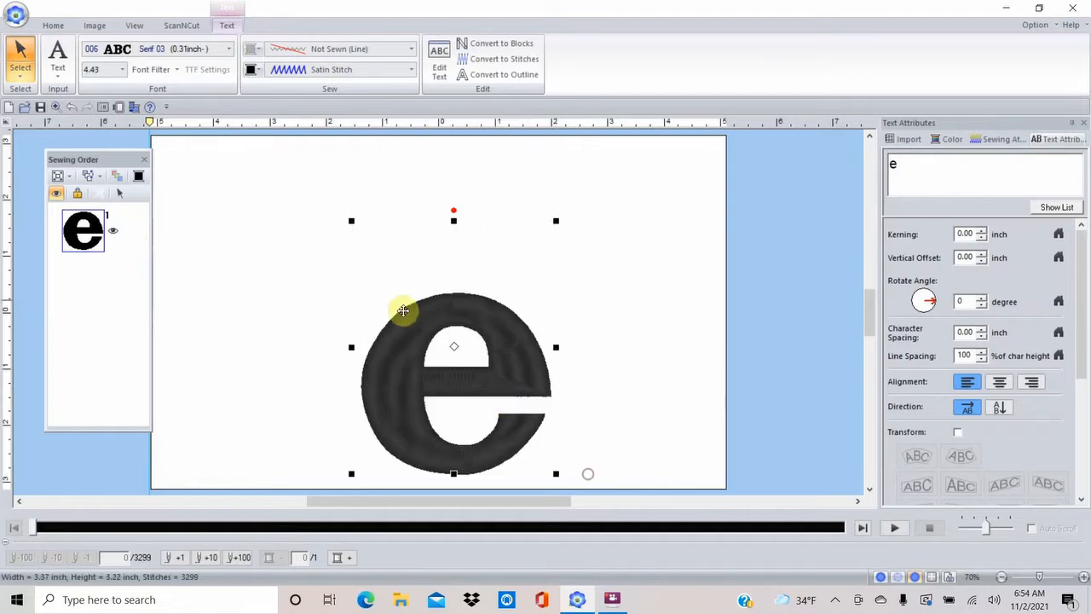
left_click_drag(350, 221, 313, 213)
left_click_drag(499, 337, 411, 288)
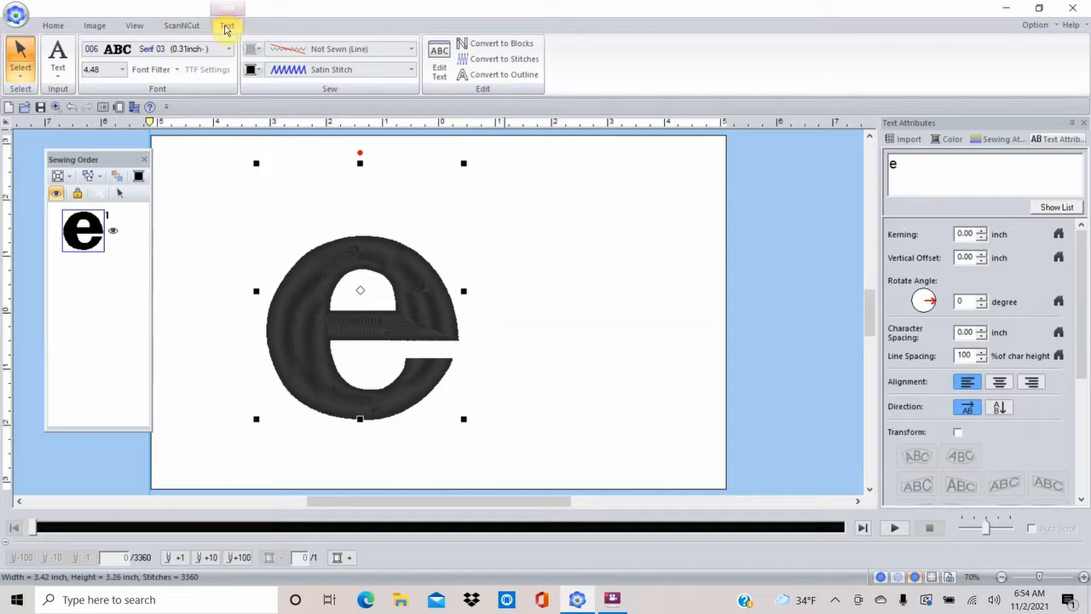
- Convert the letter "e" to an outline shape and delete the outline of its enclosed upper opening
left_click(53, 25)
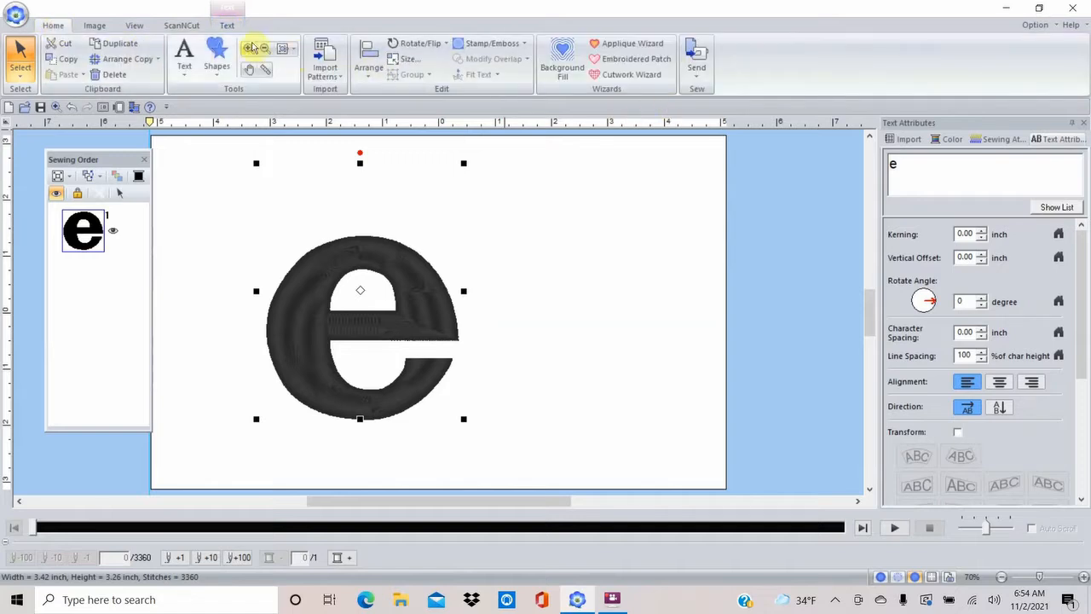
left_click(226, 24)
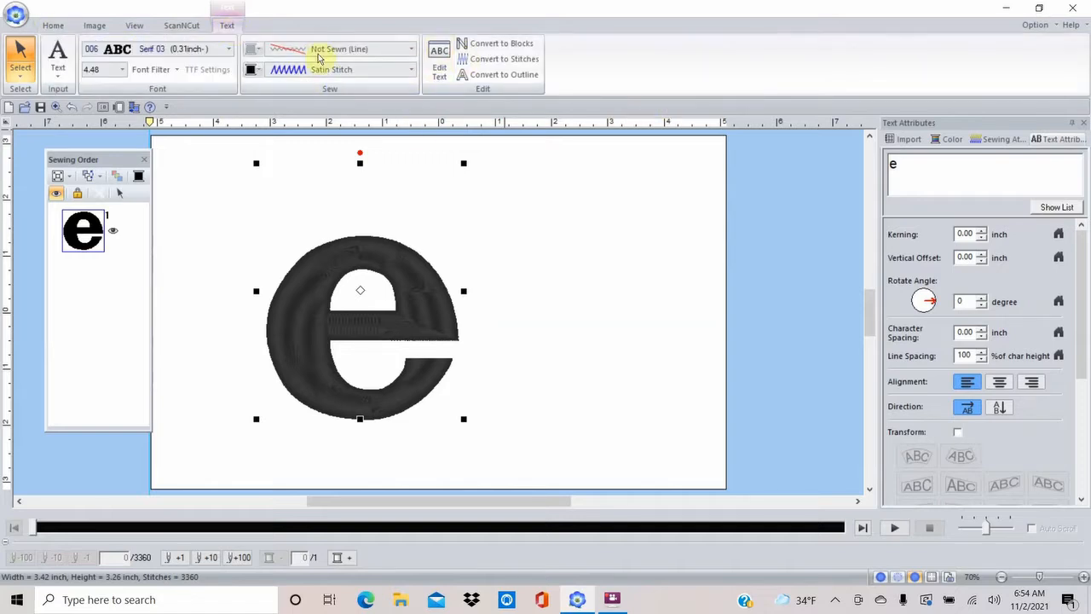
left_click(497, 77)
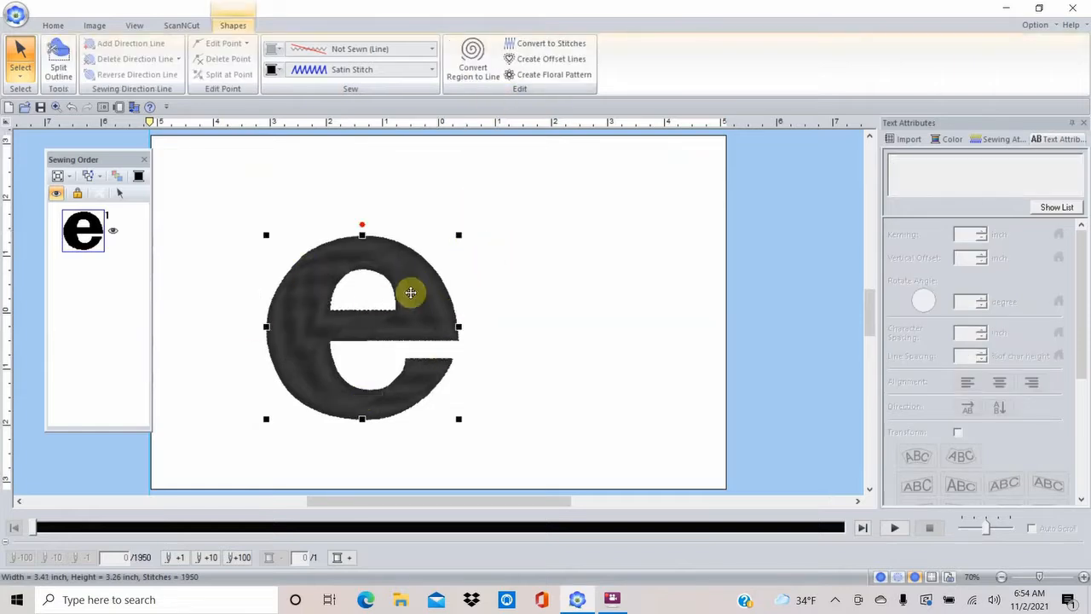
left_click(412, 214)
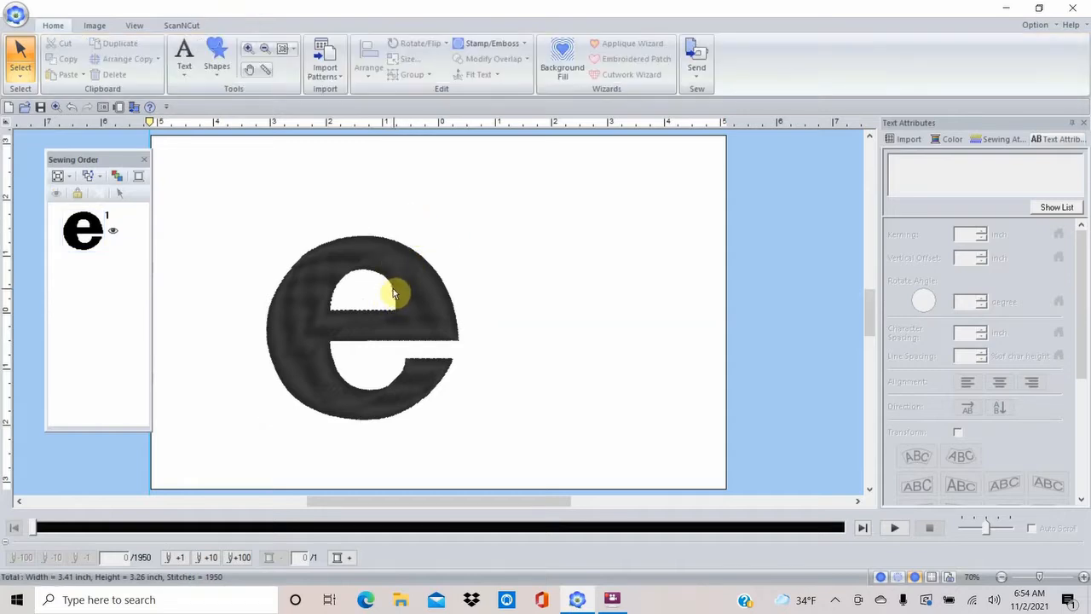
left_click(394, 290)
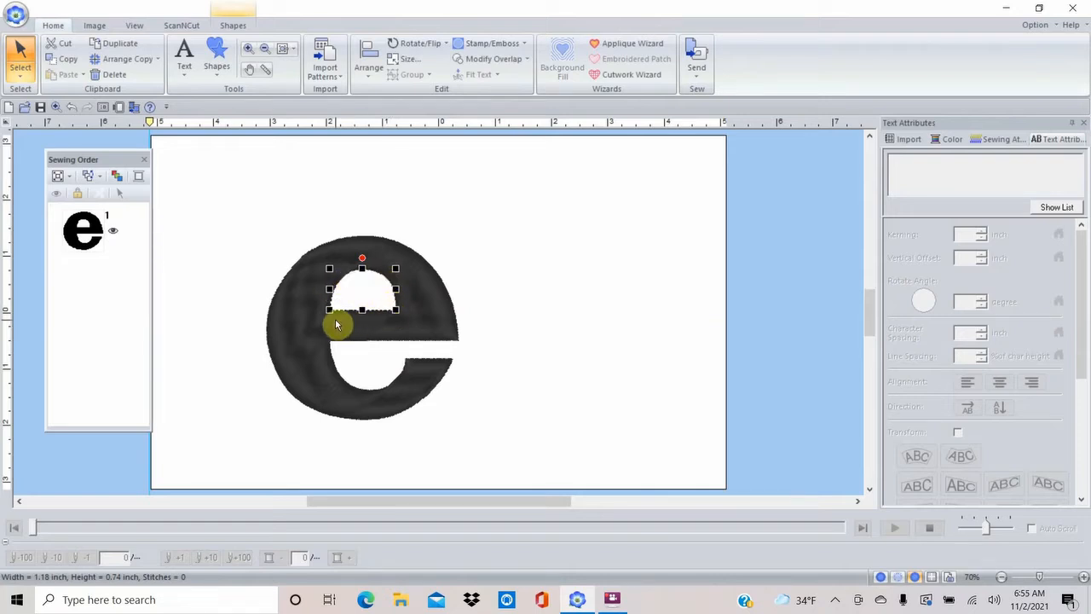
key("Delete")
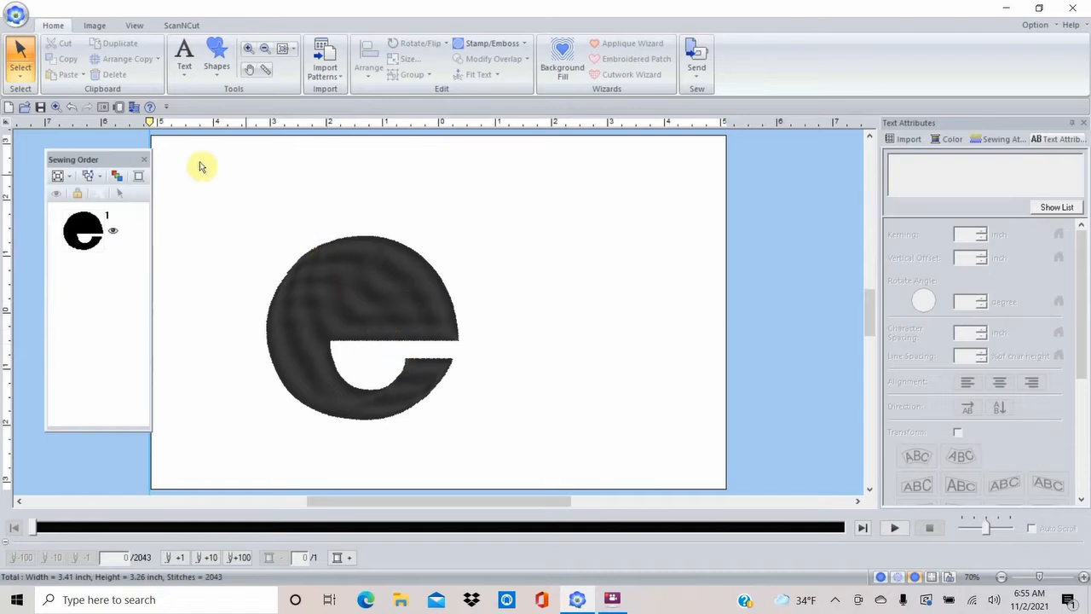
- Raise the inner and outer corner points of the e's crossbar edge and delete the two points between them to straighten the edge
left_click(25, 77)
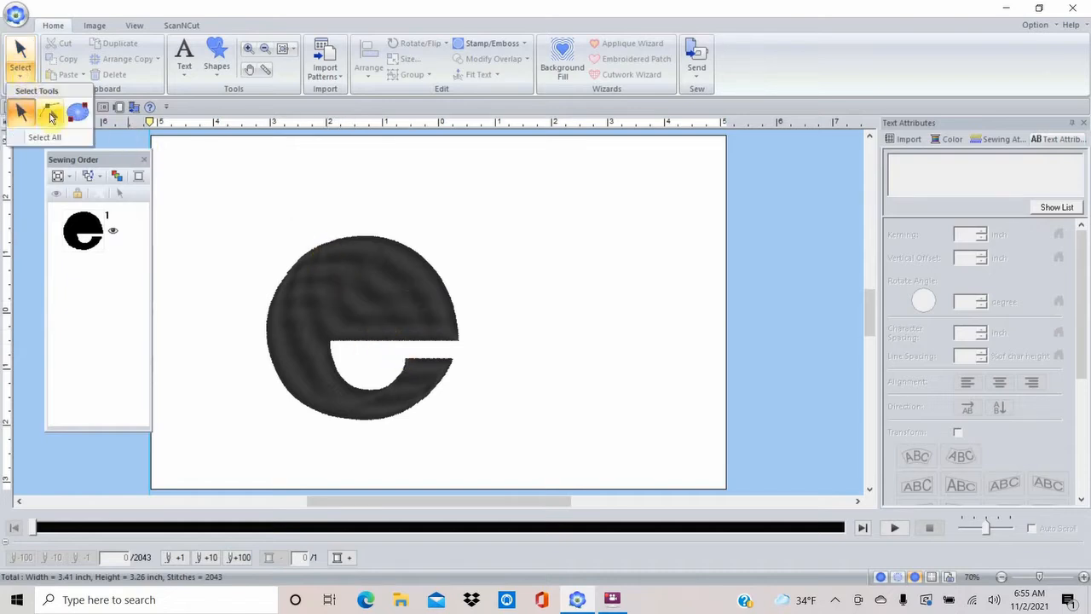
left_click(52, 114)
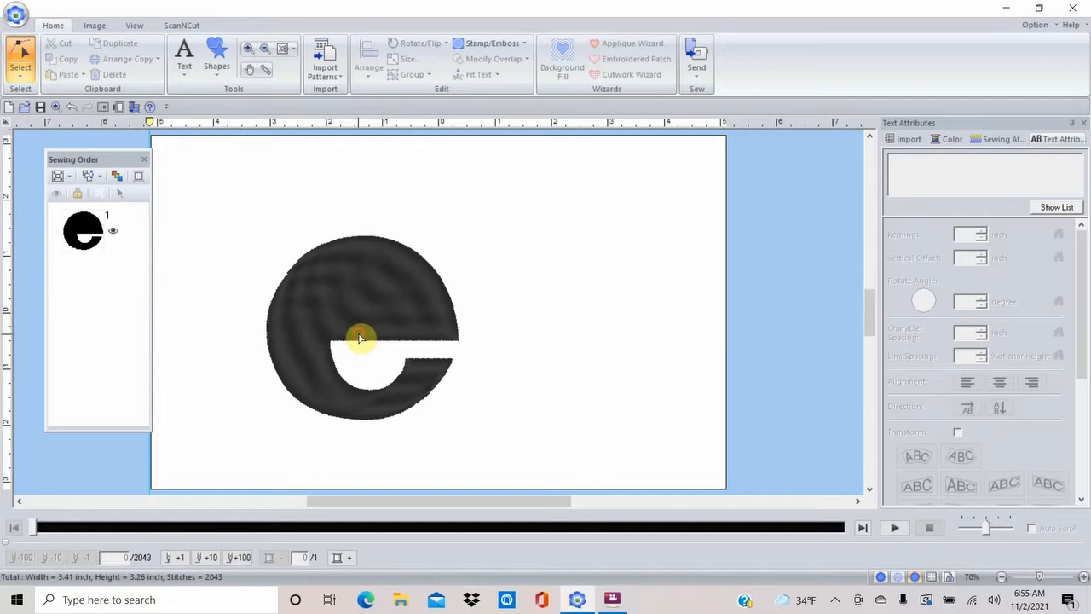
left_click(360, 333)
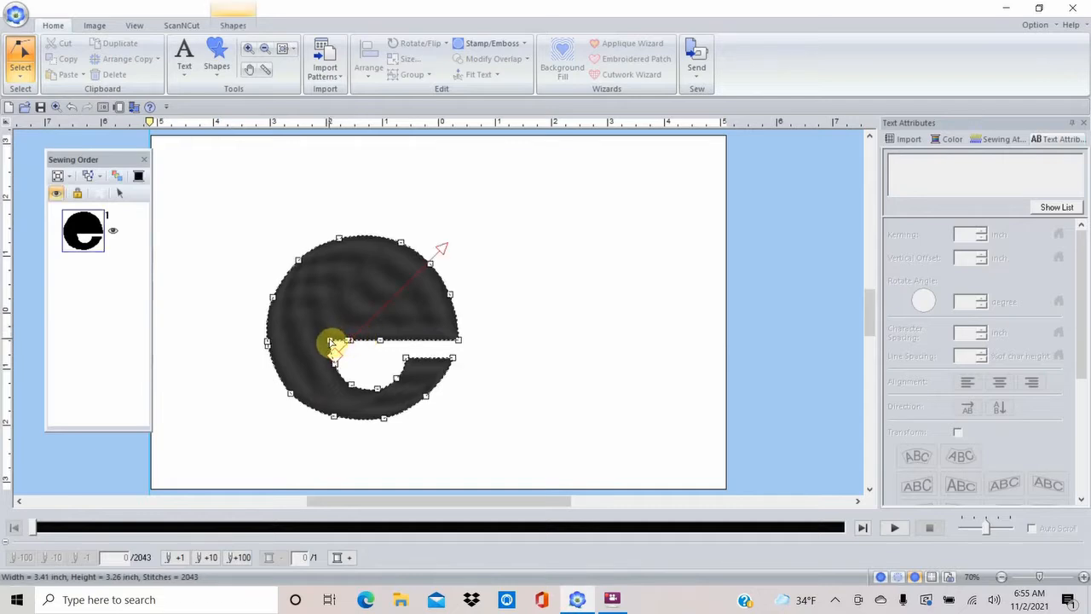
left_click_drag(330, 341, 316, 313)
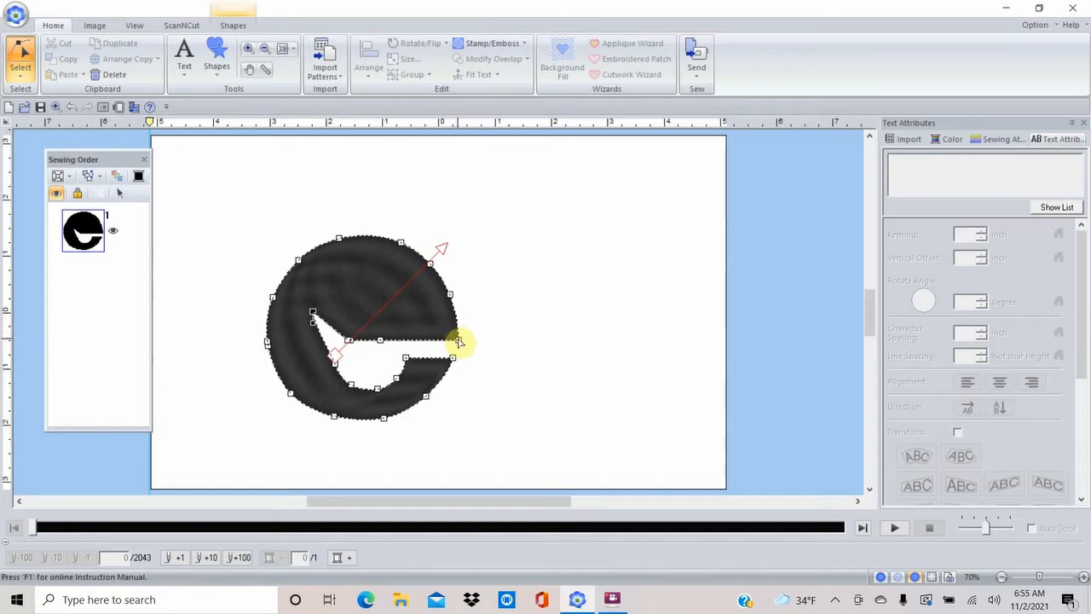
left_click_drag(459, 341, 453, 309)
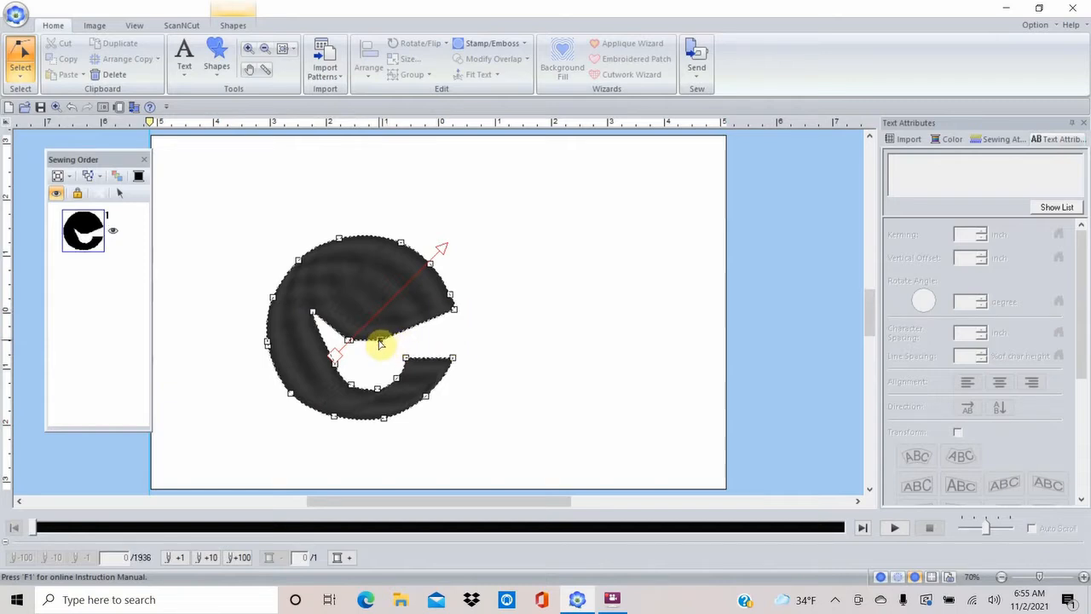
key("Delete")
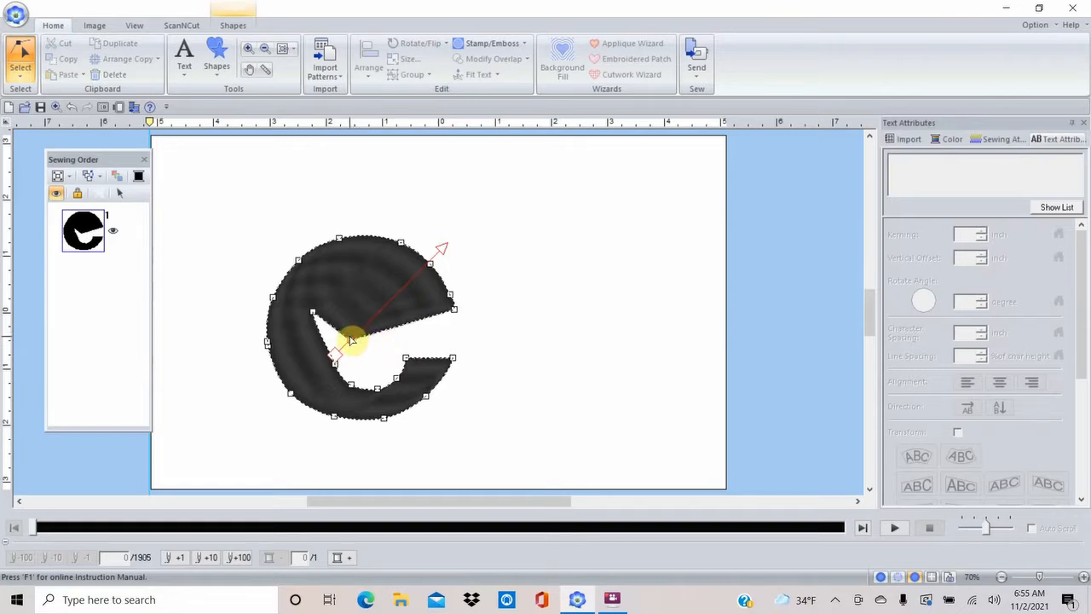
left_click(350, 341)
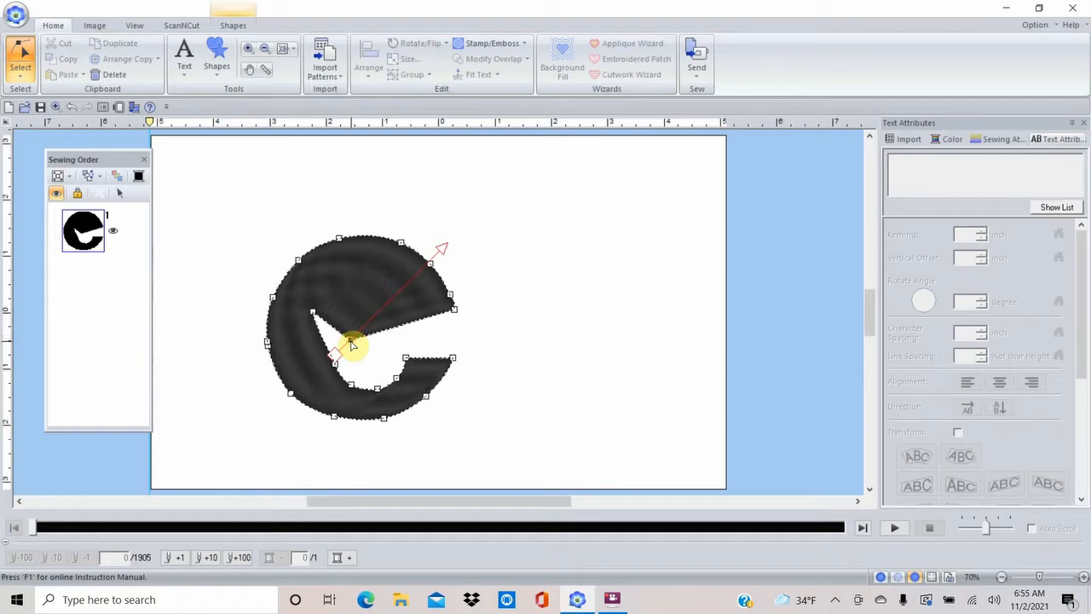
key("Delete")
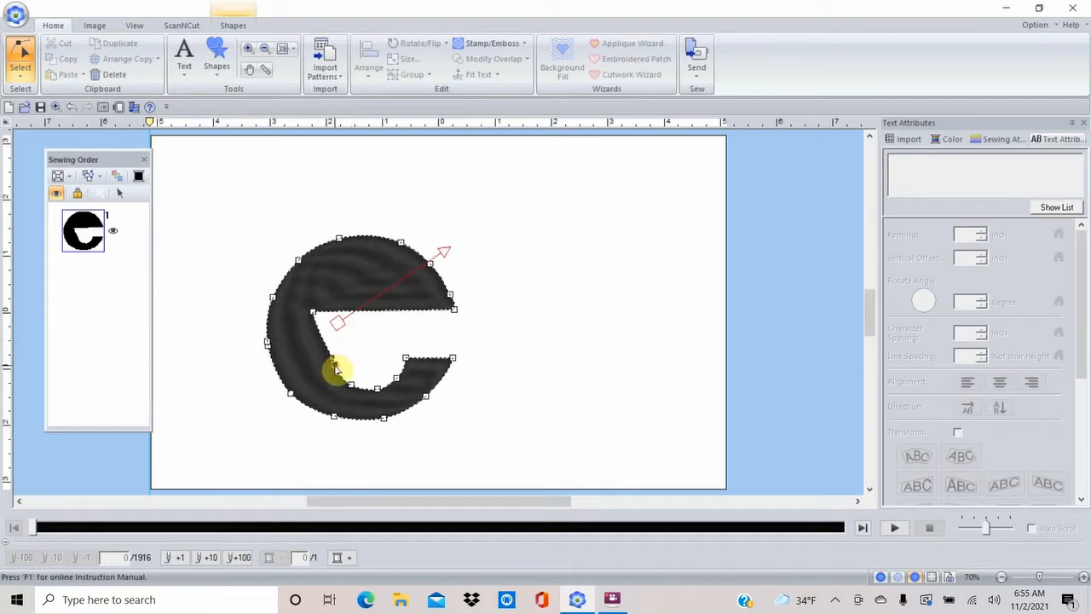
- Move the points on the e's inner left and lower edge outward and add points between them to round the opening
left_click_drag(334, 366, 310, 349)
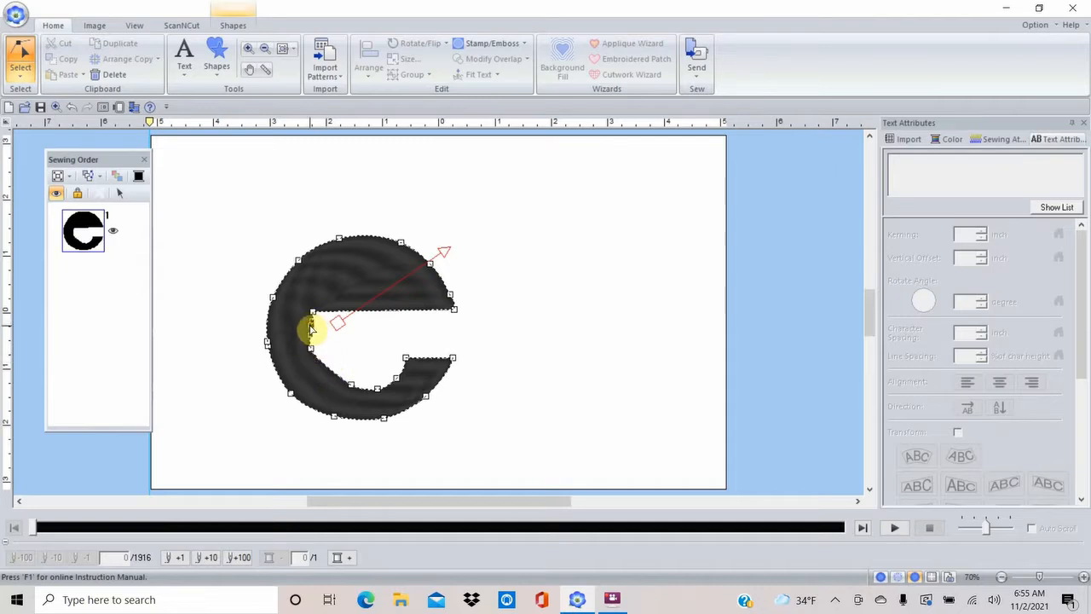
left_click_drag(312, 329, 305, 324)
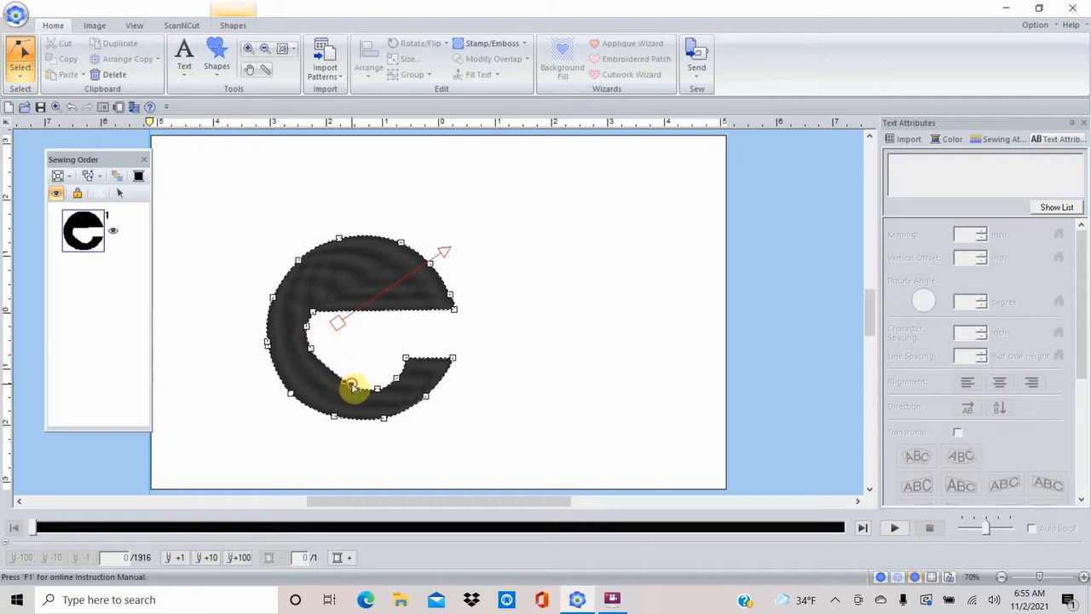
left_click_drag(352, 384, 327, 380)
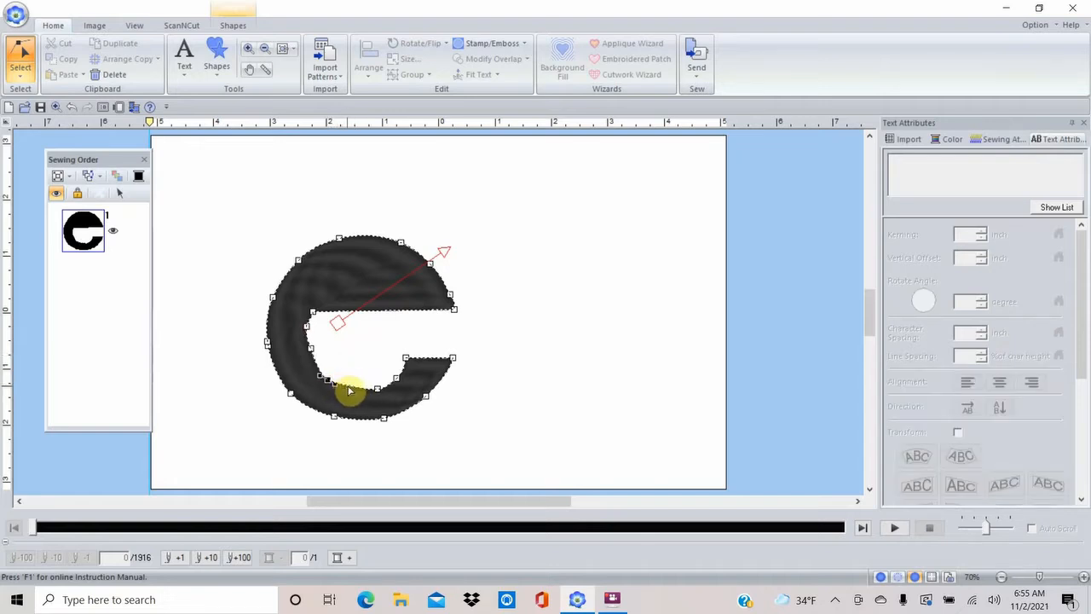
left_click(350, 385)
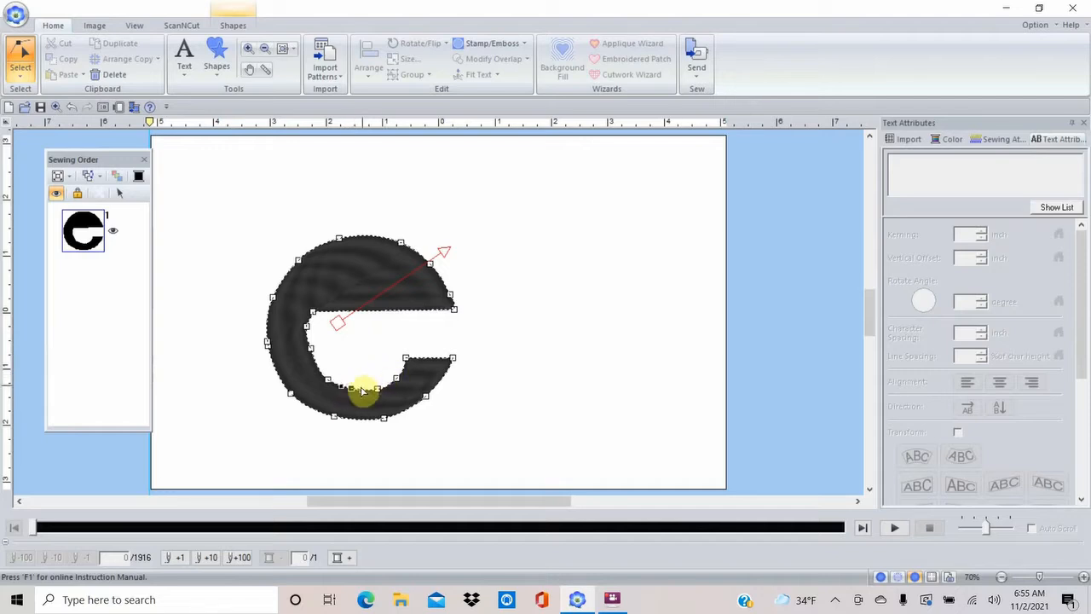
left_click_drag(353, 389, 351, 393)
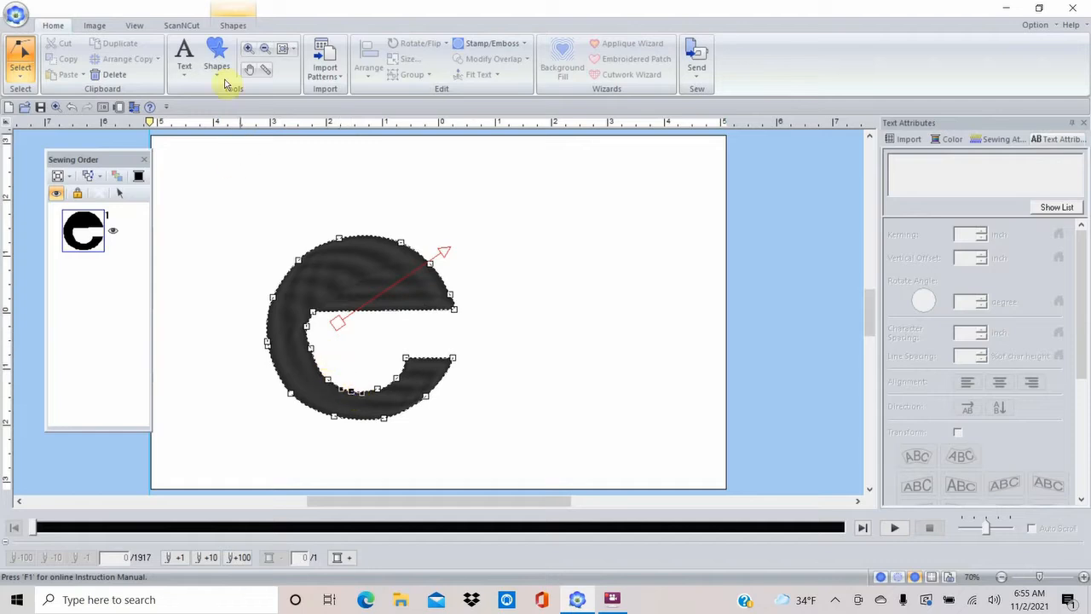
- Add a point just below the opening's upper-left corner and shorten the curve handles of the two points beneath it to smooth the inner edge
left_click(248, 51)
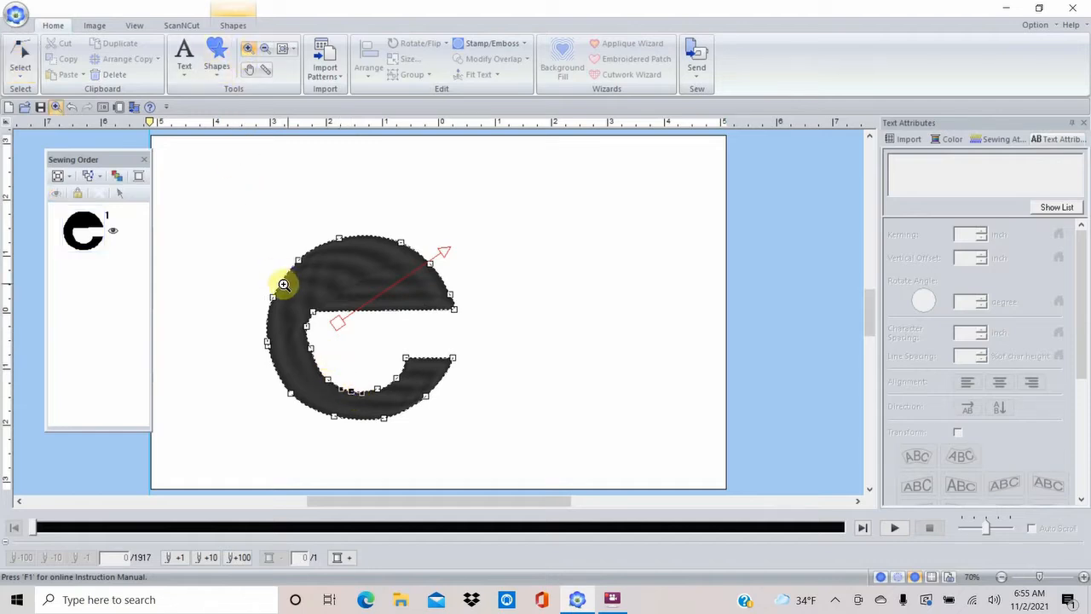
left_click_drag(280, 284, 369, 366)
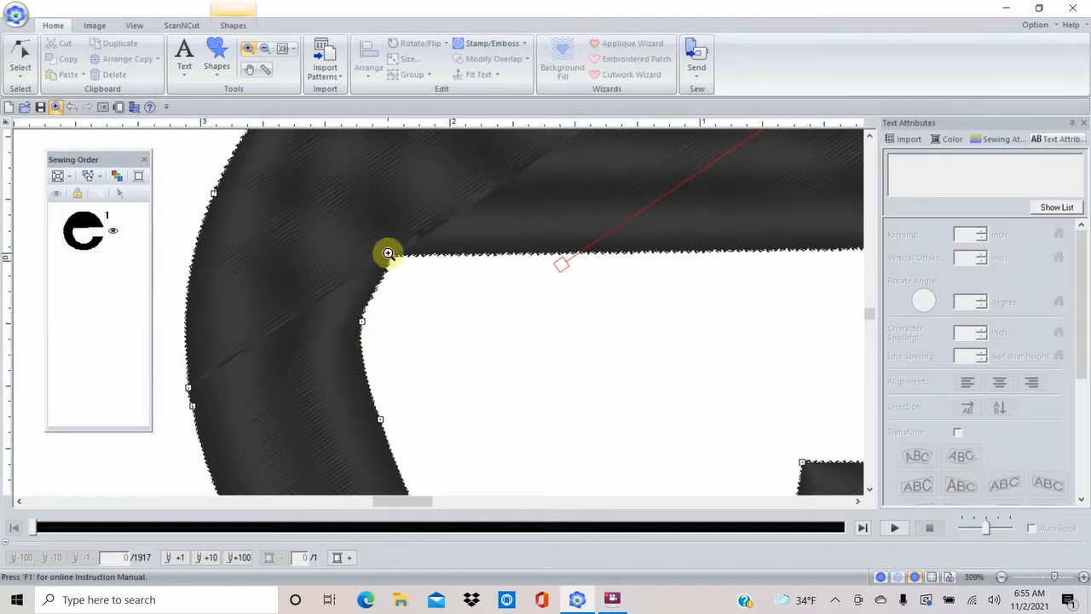
left_click(21, 57)
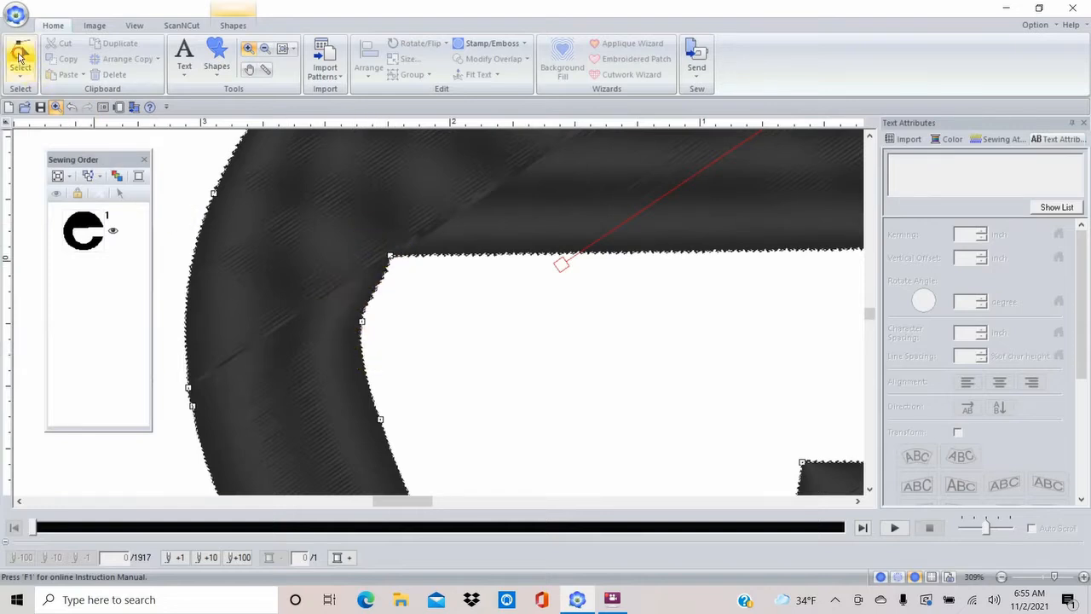
left_click(373, 291)
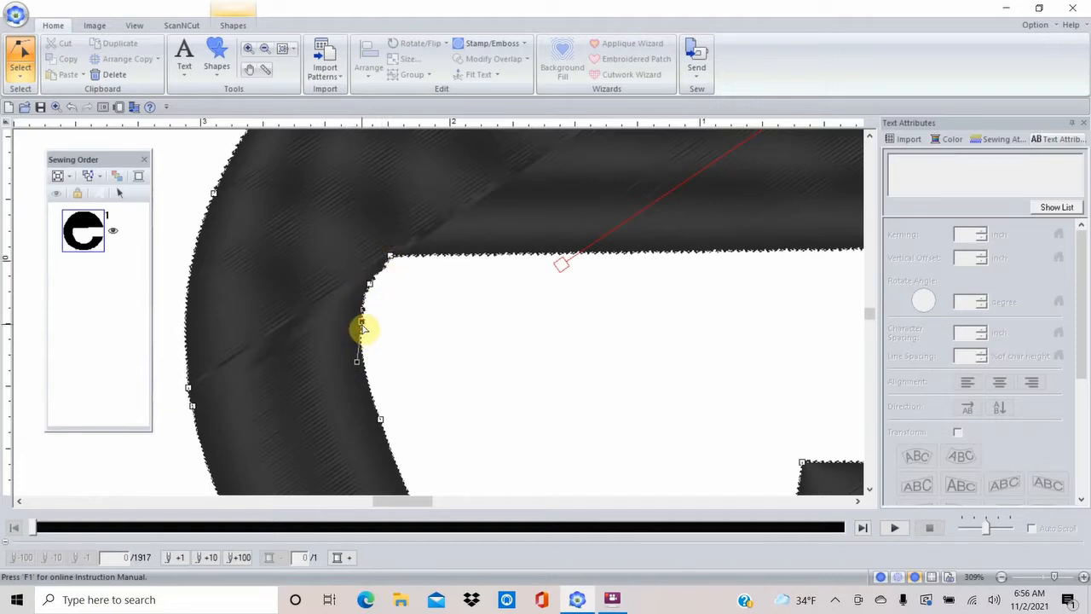
mouse_move(358, 365)
left_mouse_down()
mouse_move(398, 353)
mouse_move(422, 321)
mouse_move(345, 380)
mouse_move(370, 370)
mouse_move(358, 348)
mouse_move(406, 324)
mouse_move(361, 317)
mouse_move(370, 373)
mouse_move(362, 335)
mouse_move(361, 344)
left_mouse_up()
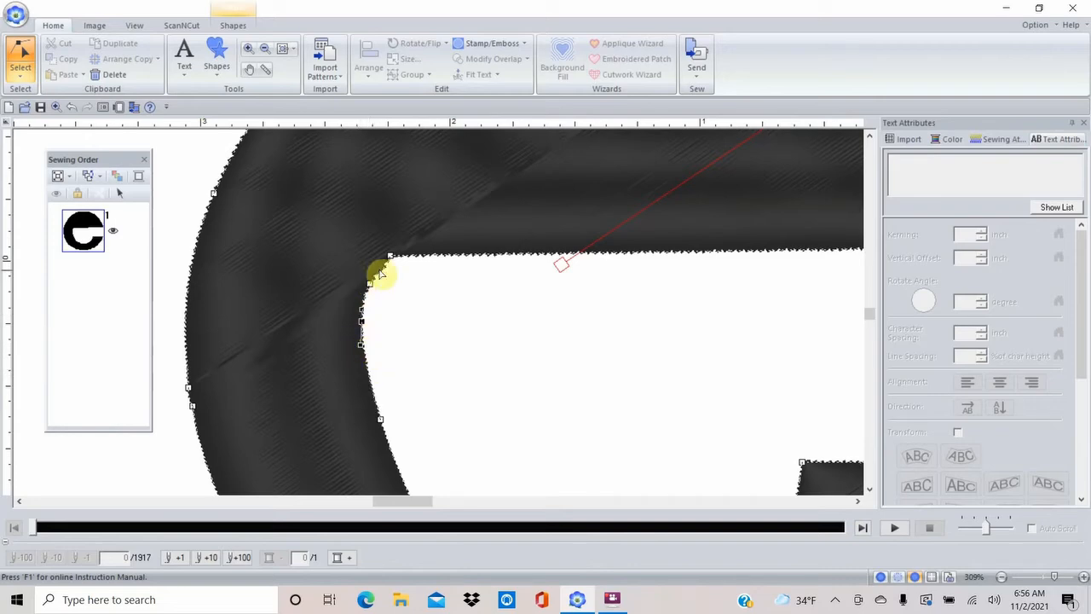
left_click(379, 422)
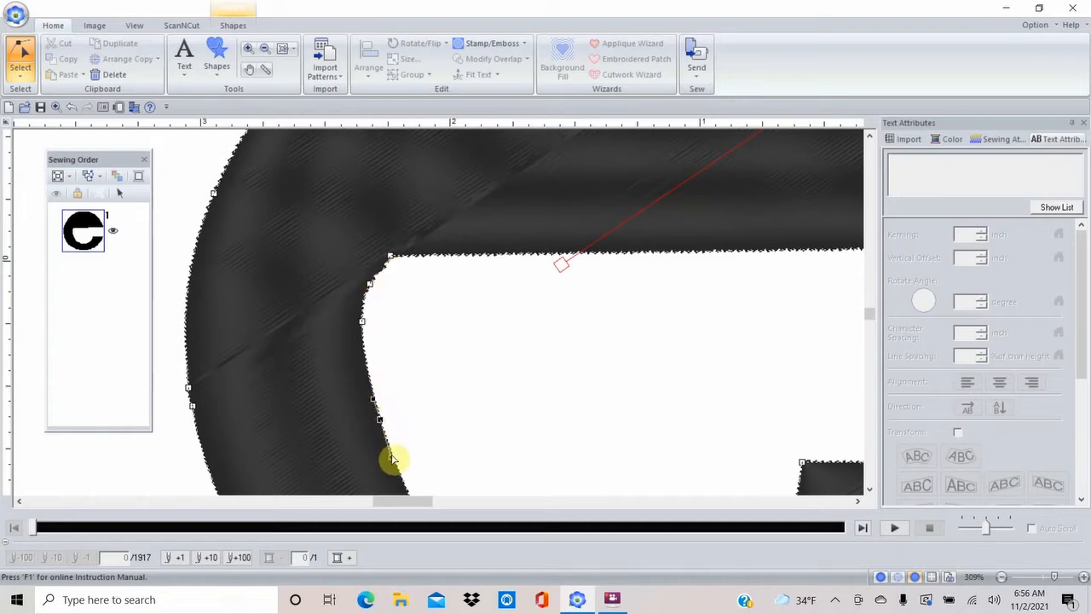
mouse_move(391, 459)
left_mouse_down()
mouse_move(401, 453)
mouse_move(386, 440)
left_mouse_up()
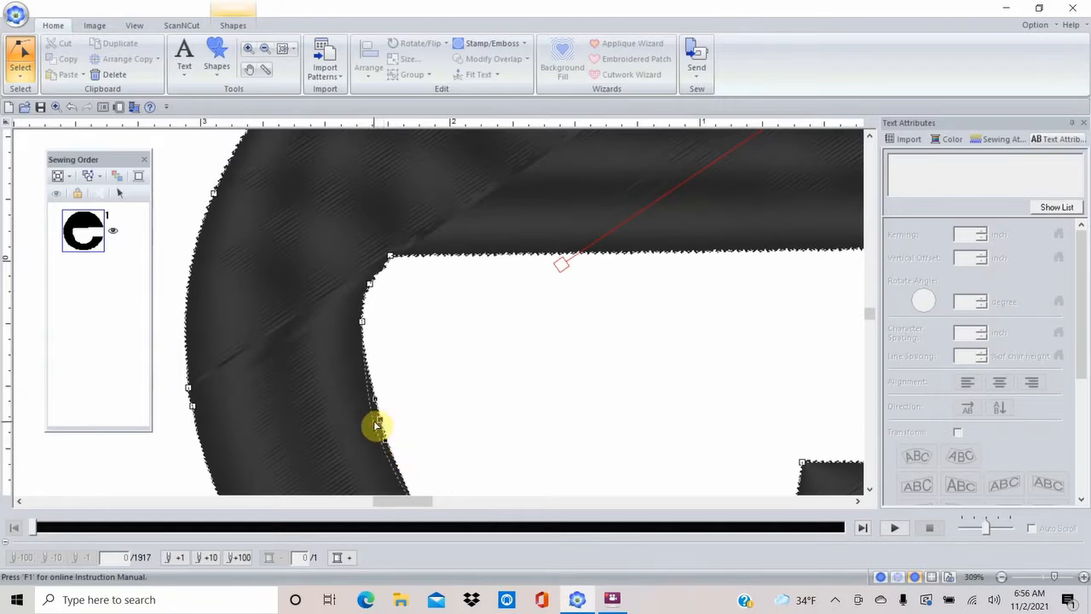
left_click(400, 421)
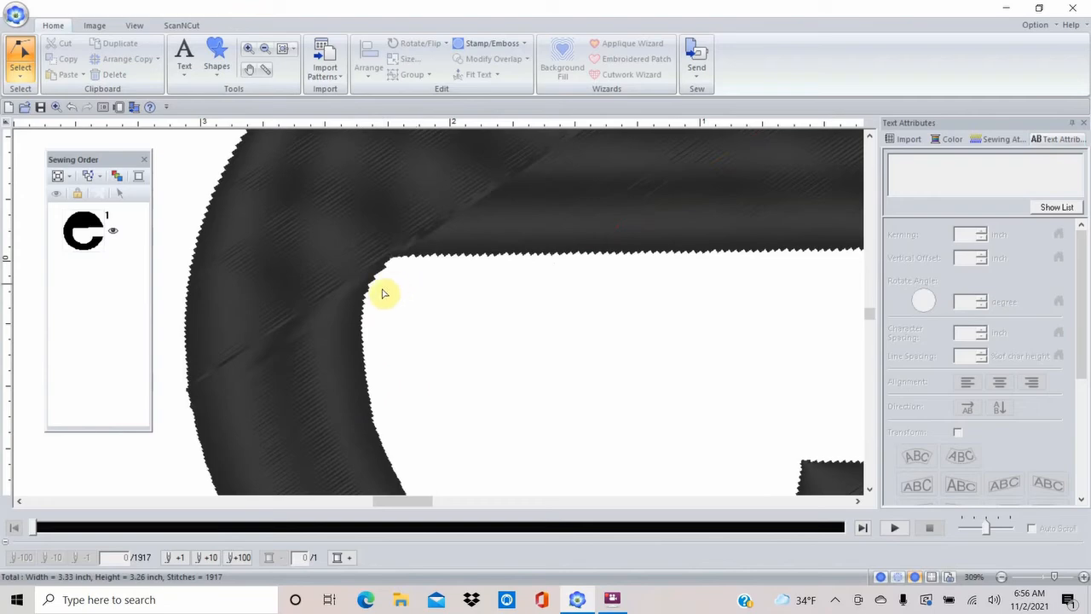
left_click(285, 49)
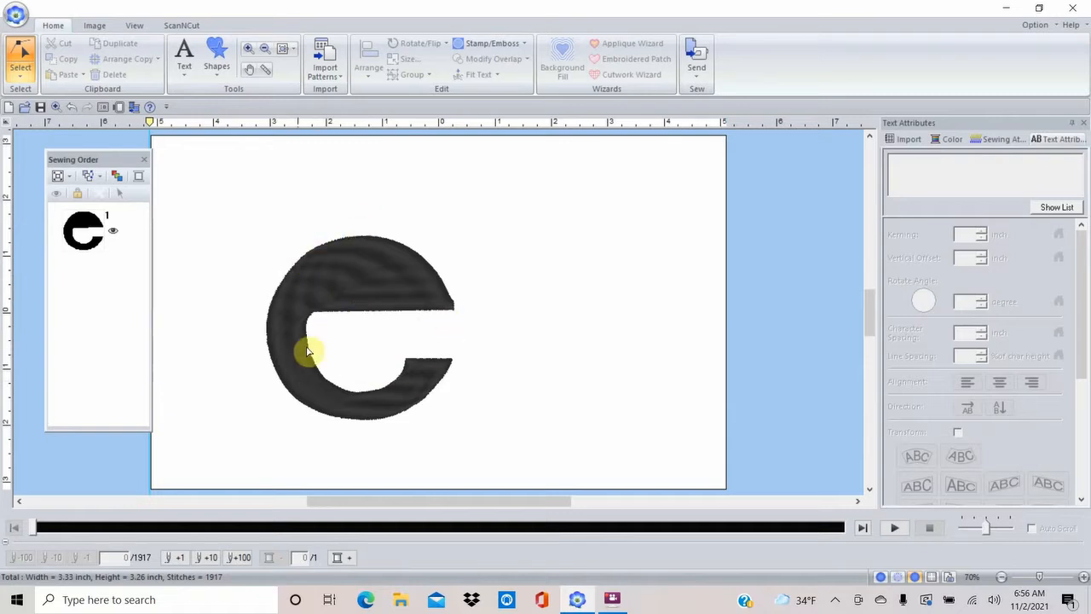
- Draw a yellow fill-stitch oval about 2.94 by 2.28 inches over the e's opening and place it before the letter in the sewing order
left_click(217, 65)
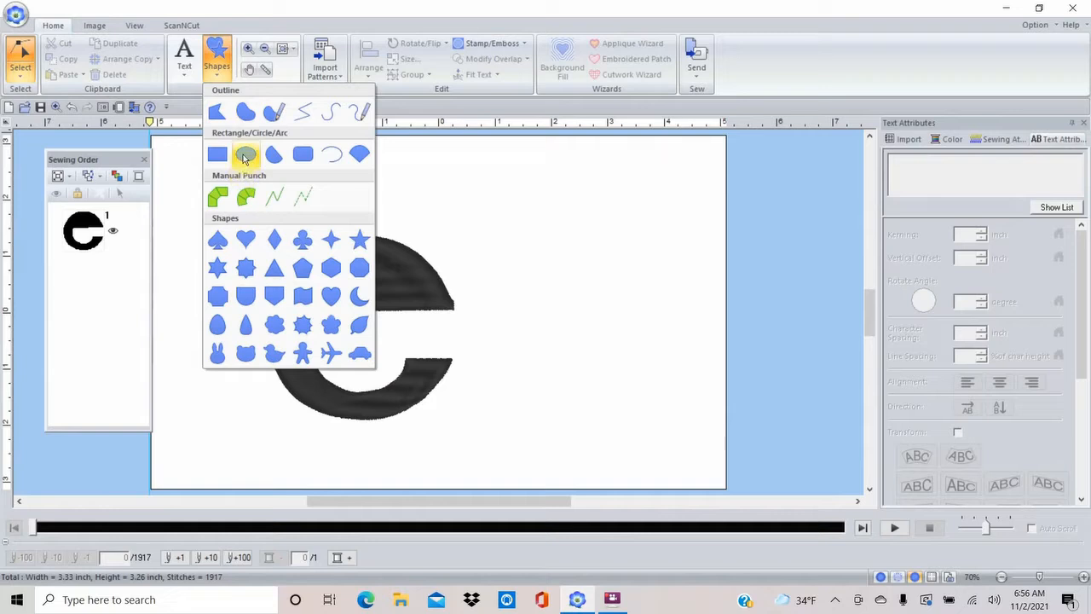
left_click(246, 154)
left_click_drag(293, 274, 458, 403)
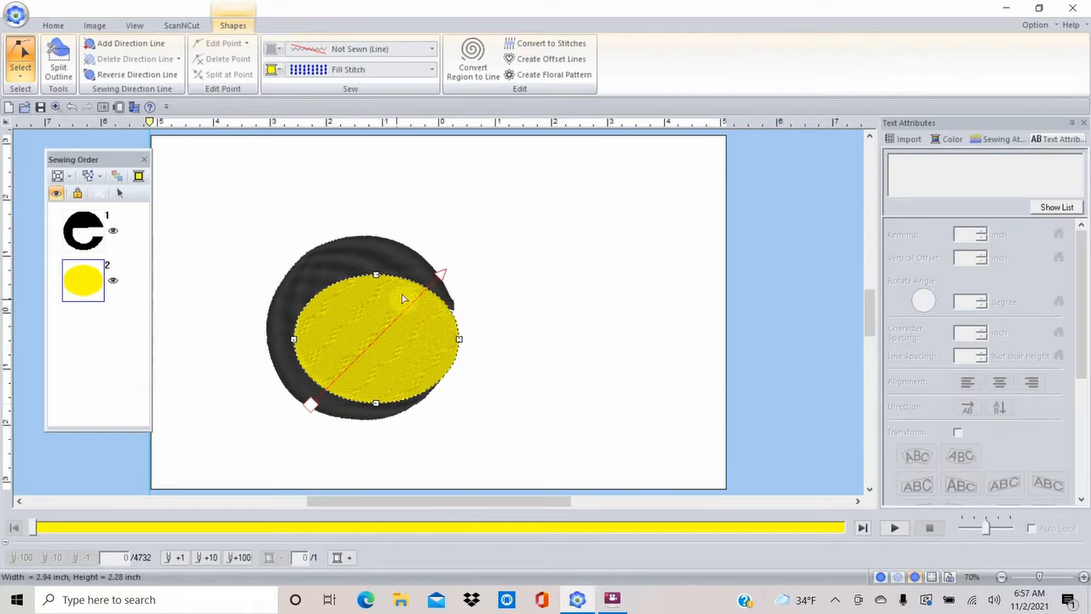
left_click(470, 235)
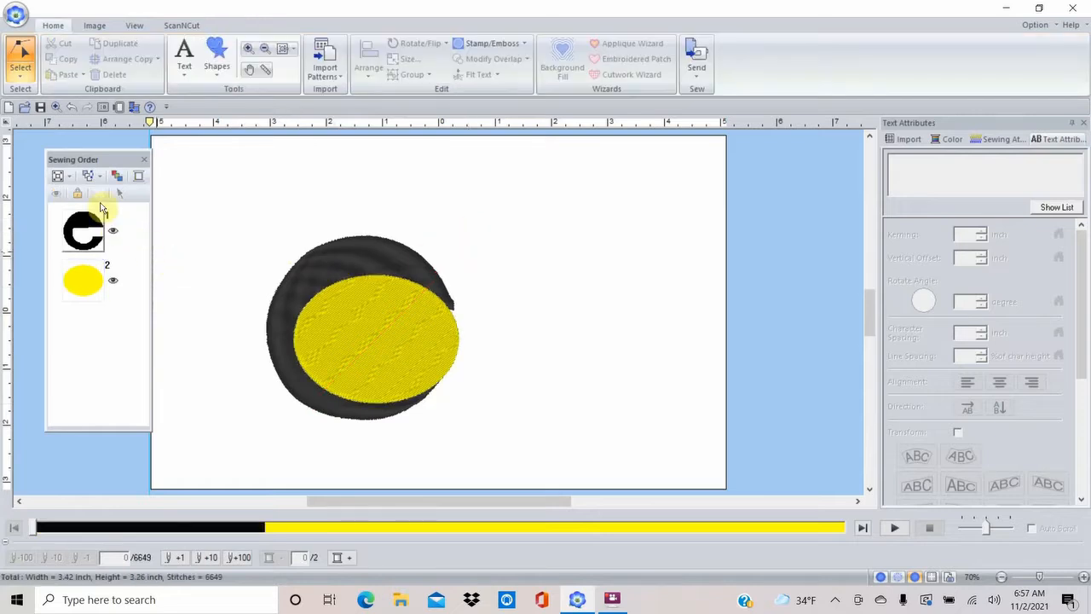
left_click(71, 292)
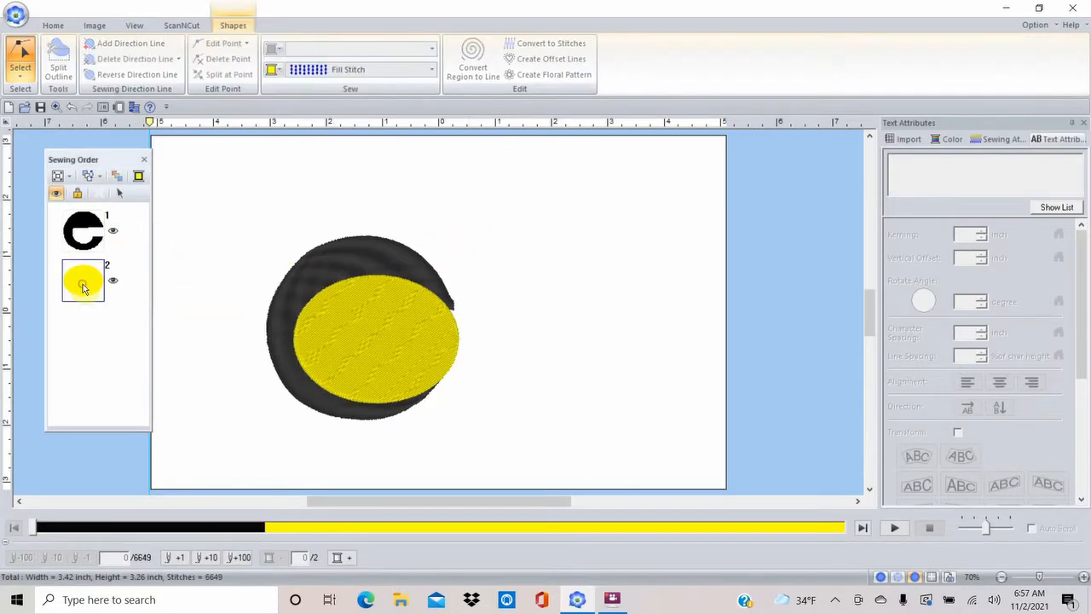
left_click_drag(82, 287, 83, 227)
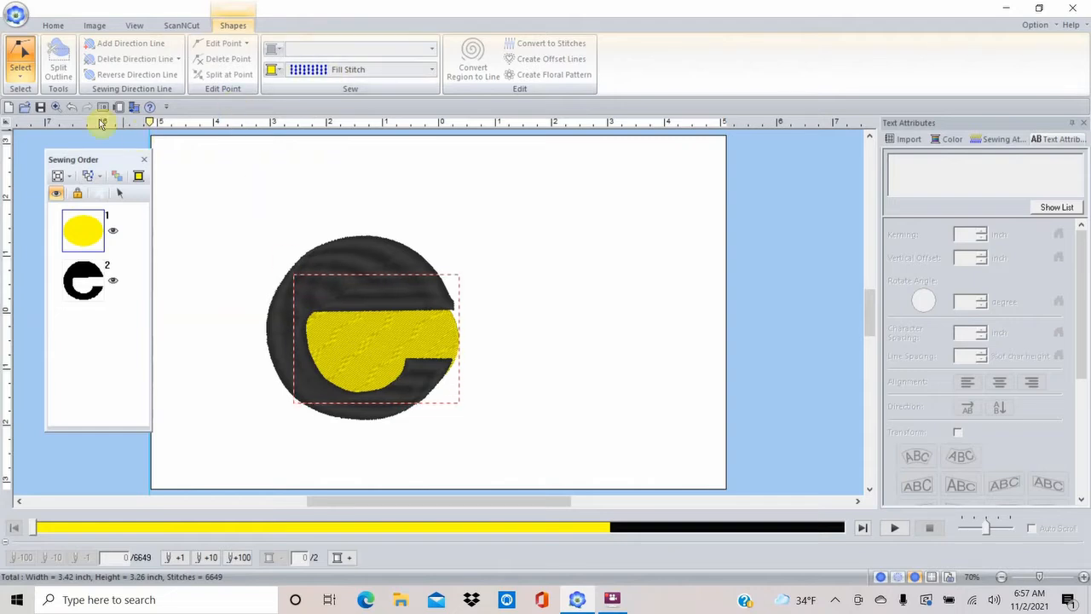
- Draw a small oval about 0.82 by 0.96 inches in the upper-left corner of the design area and color it black
left_click(65, 28)
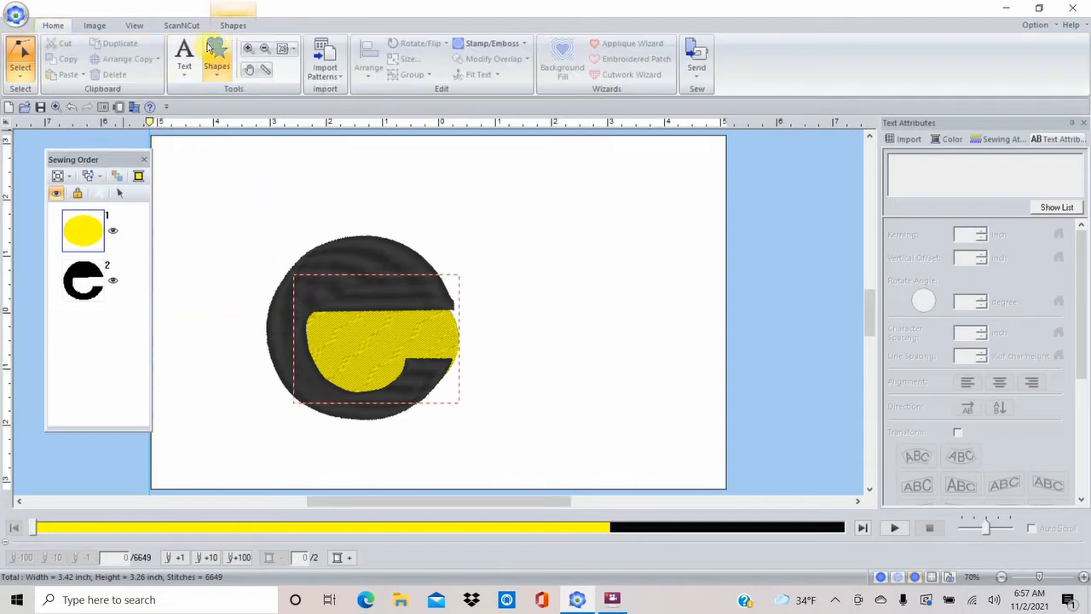
left_click(216, 73)
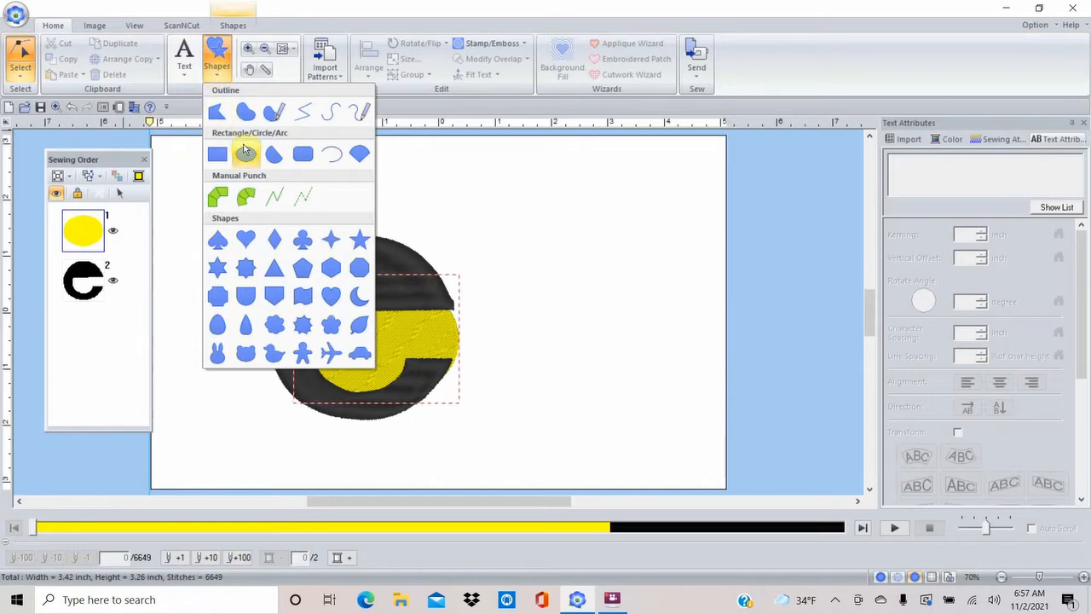
left_click(245, 156)
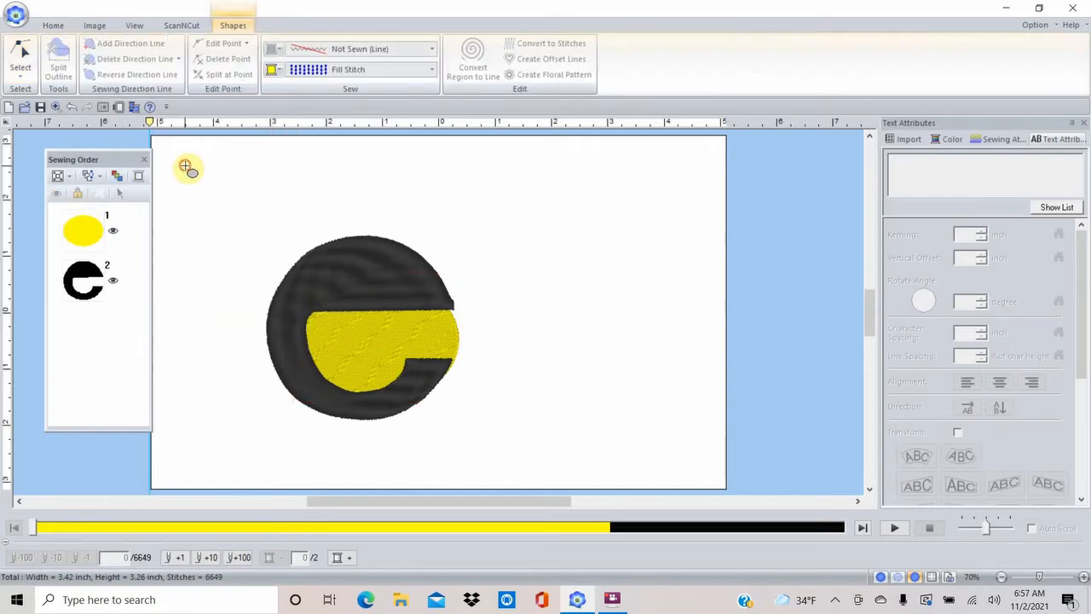
left_click_drag(186, 166, 231, 222)
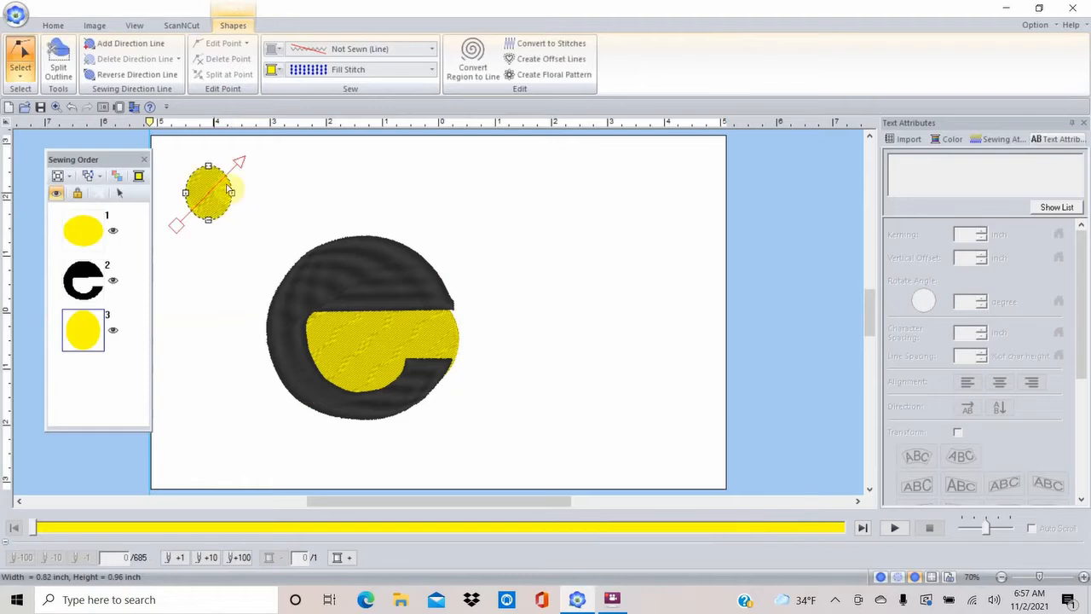
left_click(273, 71)
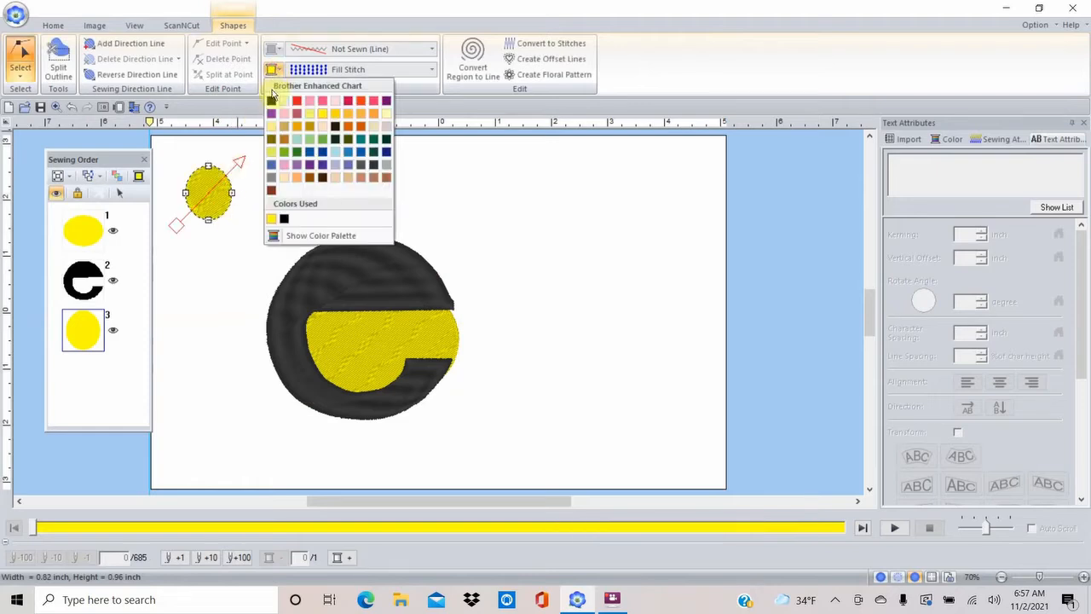
left_click(271, 102)
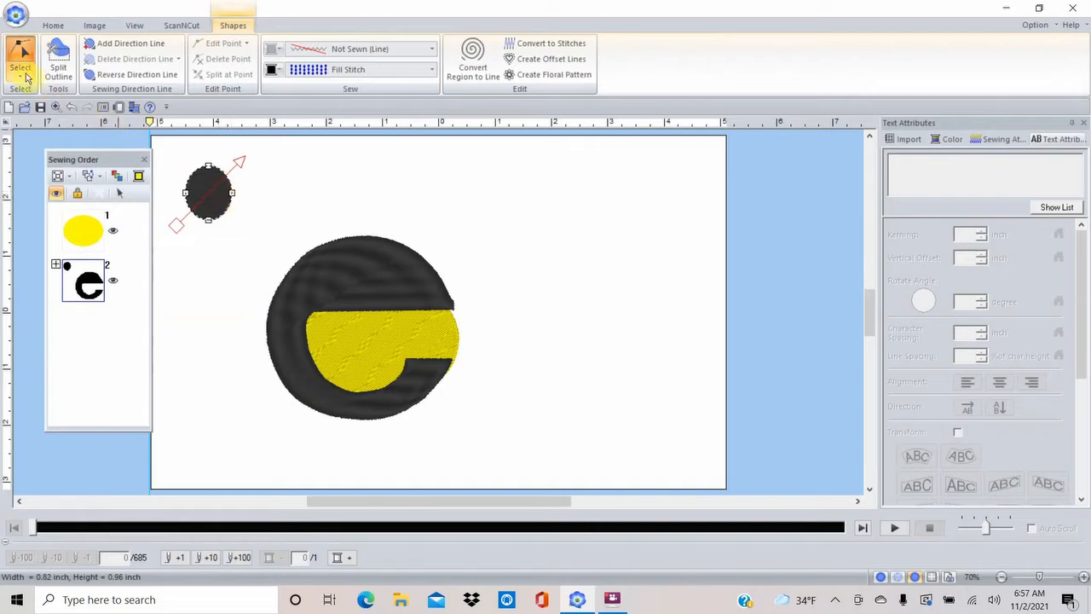
- Move the small black oval to the right end of the e's opening, overlapping the lower edge of the crossbar
left_click(21, 75)
left_click(21, 107)
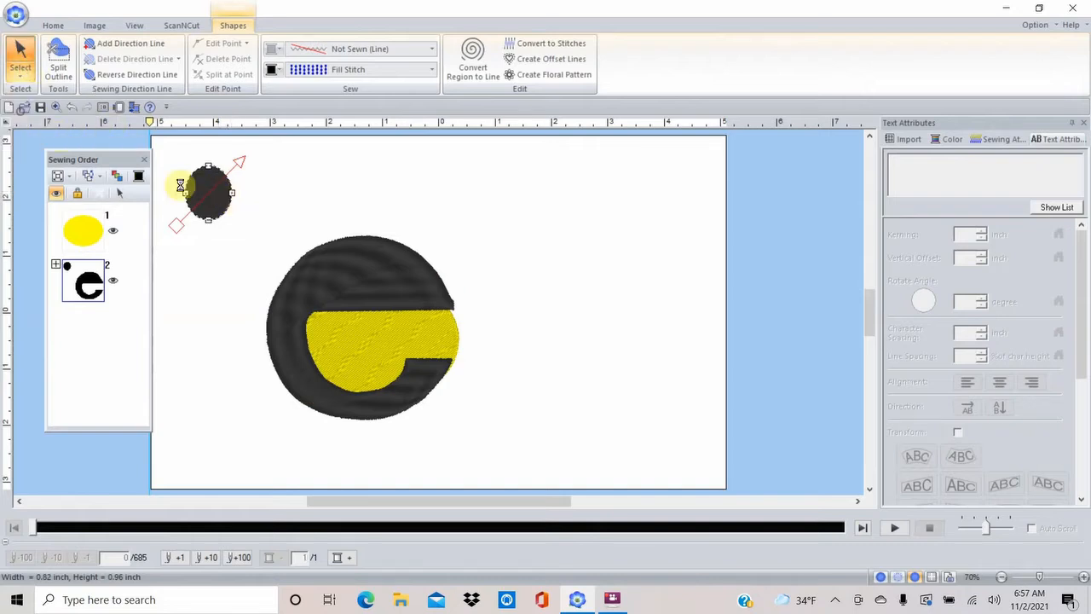
left_click(206, 195)
right_click(206, 196)
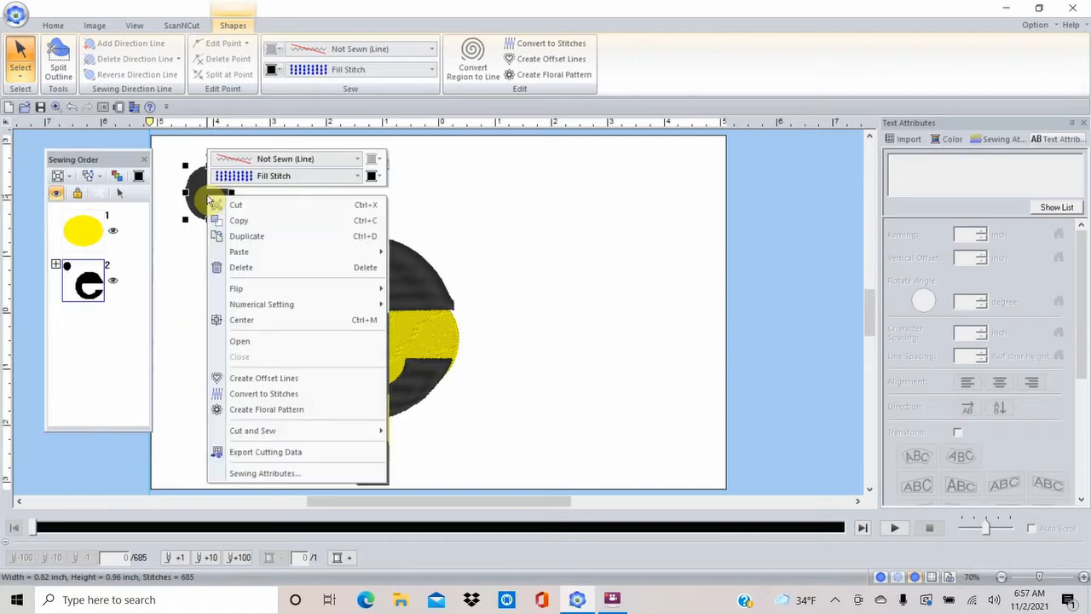
left_click(164, 211)
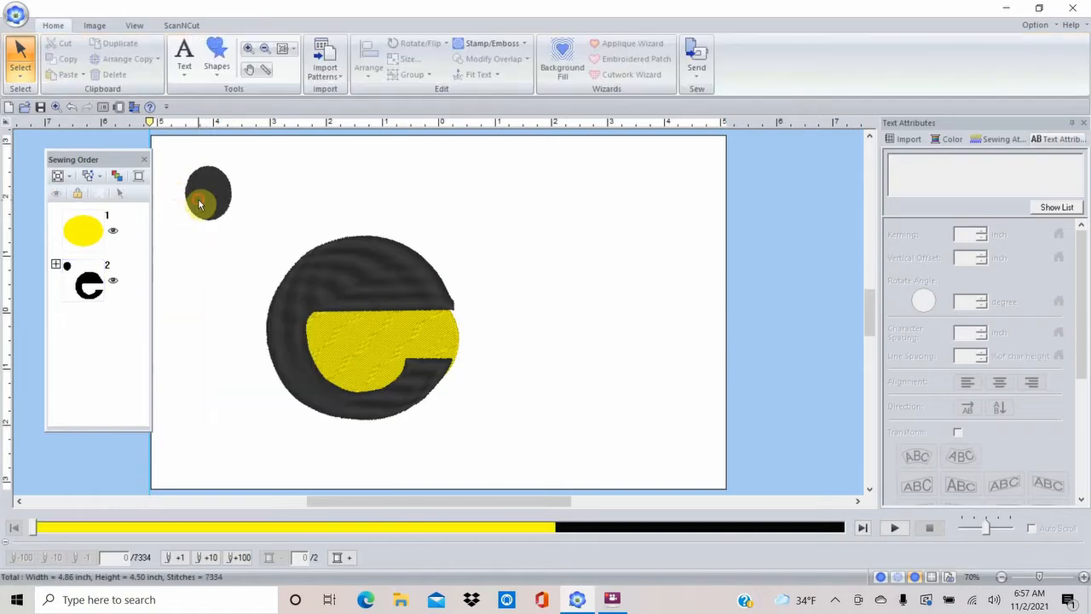
left_click(201, 197)
left_click_drag(206, 197, 325, 329)
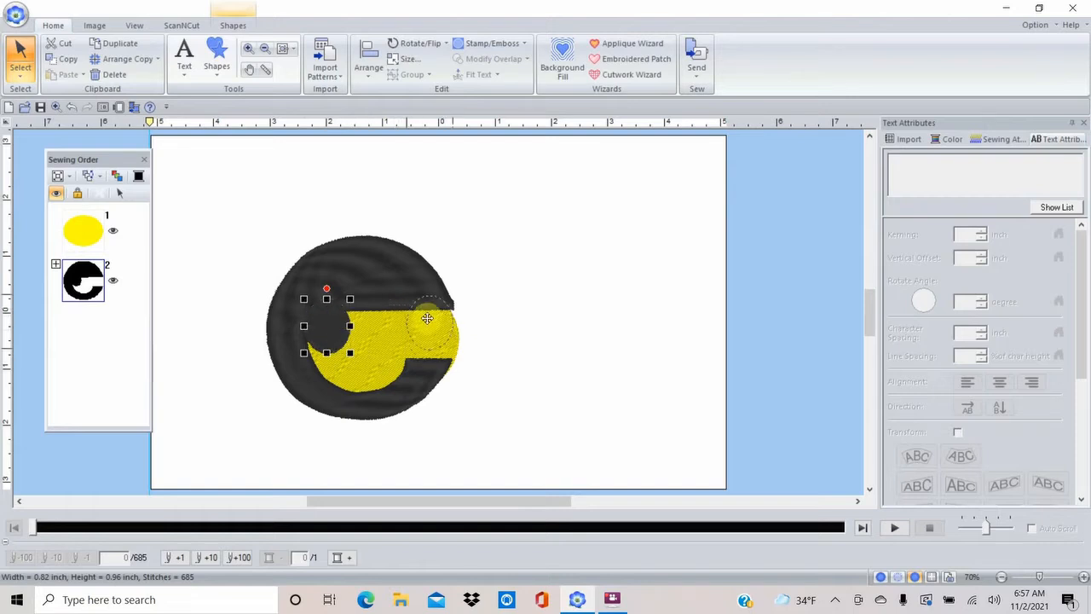
left_click_drag(427, 318, 428, 319)
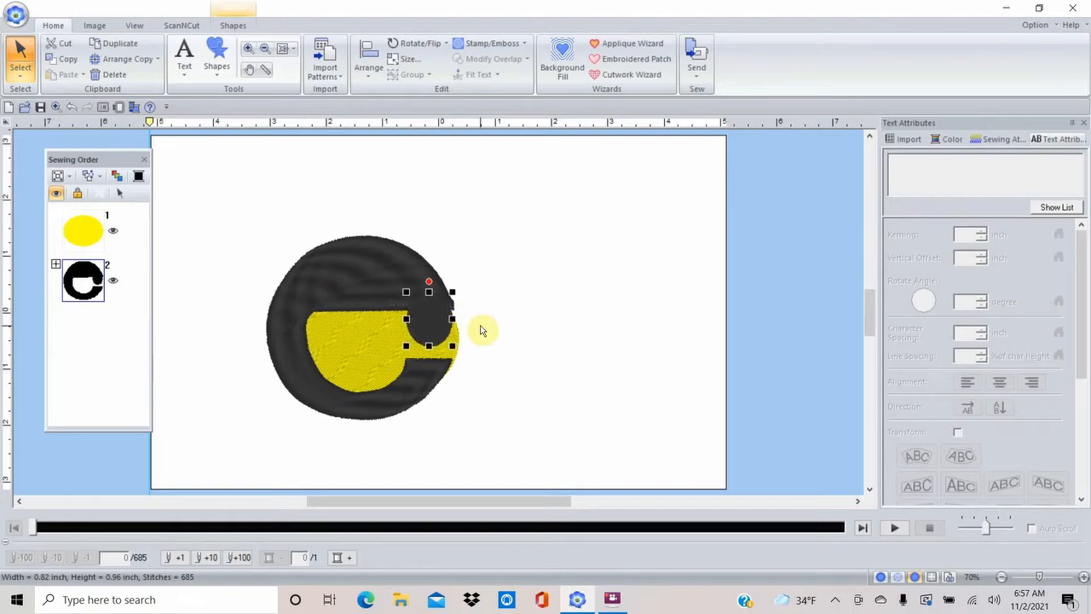
left_click(487, 332)
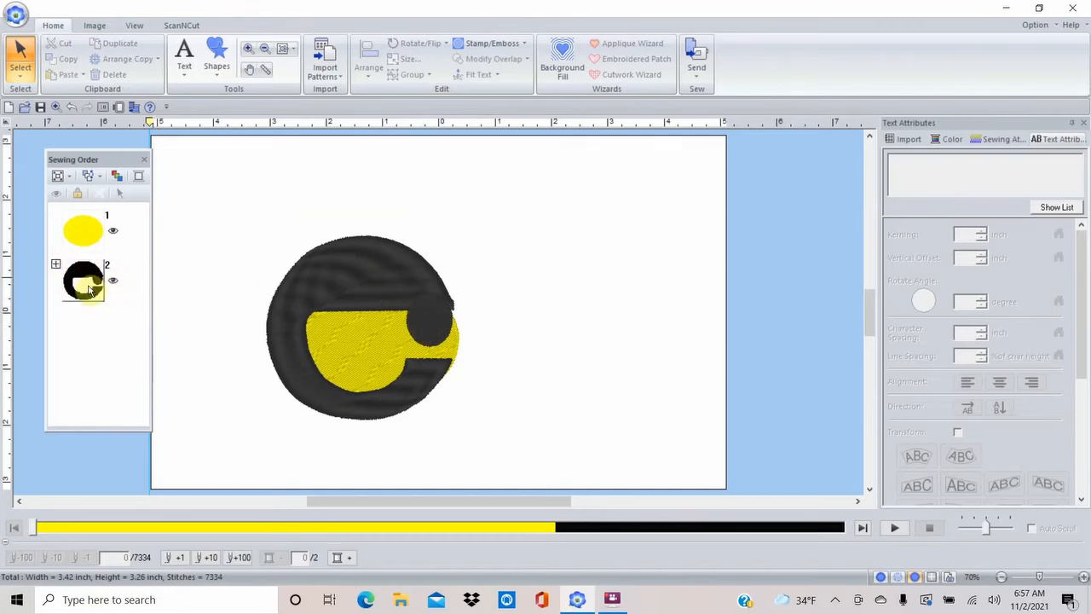
- Expand the black color group in the sewing order and place the small oval ahead of the letter e
left_click(55, 265)
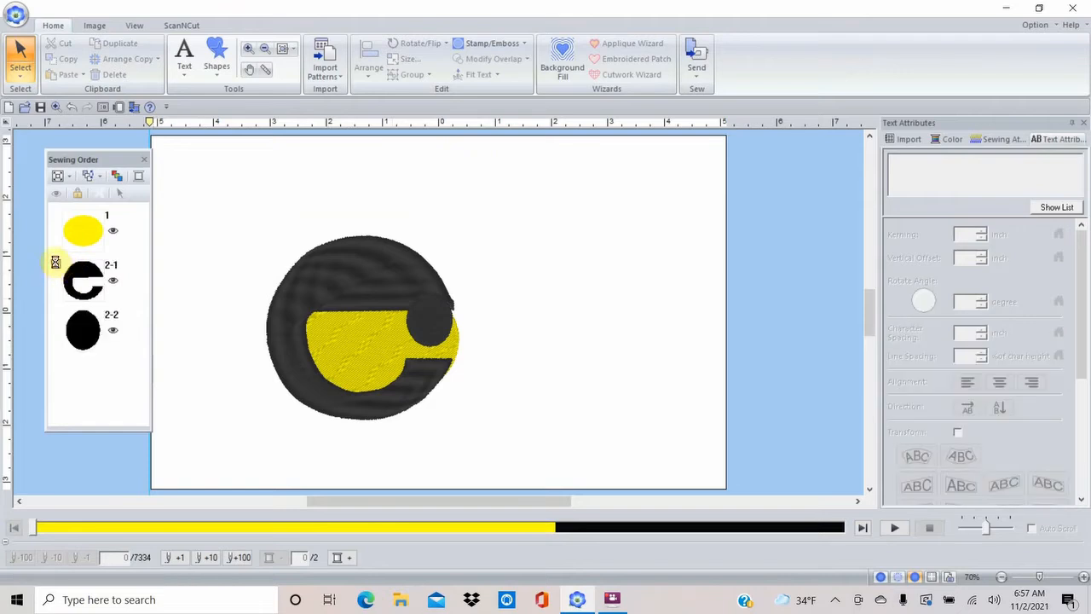
left_click(89, 335)
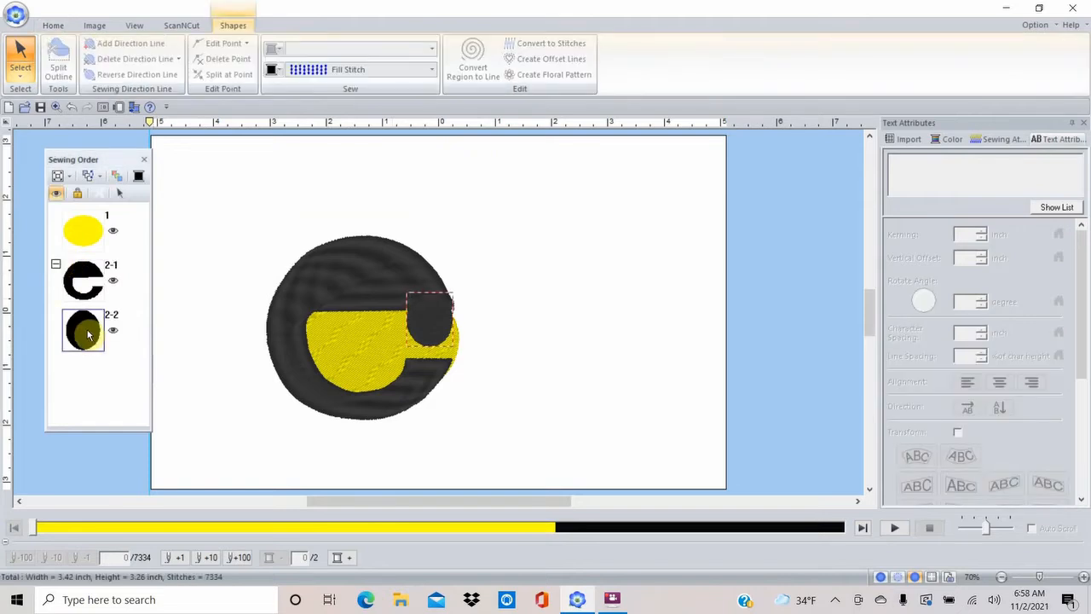
mouse_move(89, 335)
left_mouse_down()
mouse_move(83, 243)
mouse_move(86, 258)
left_mouse_up()
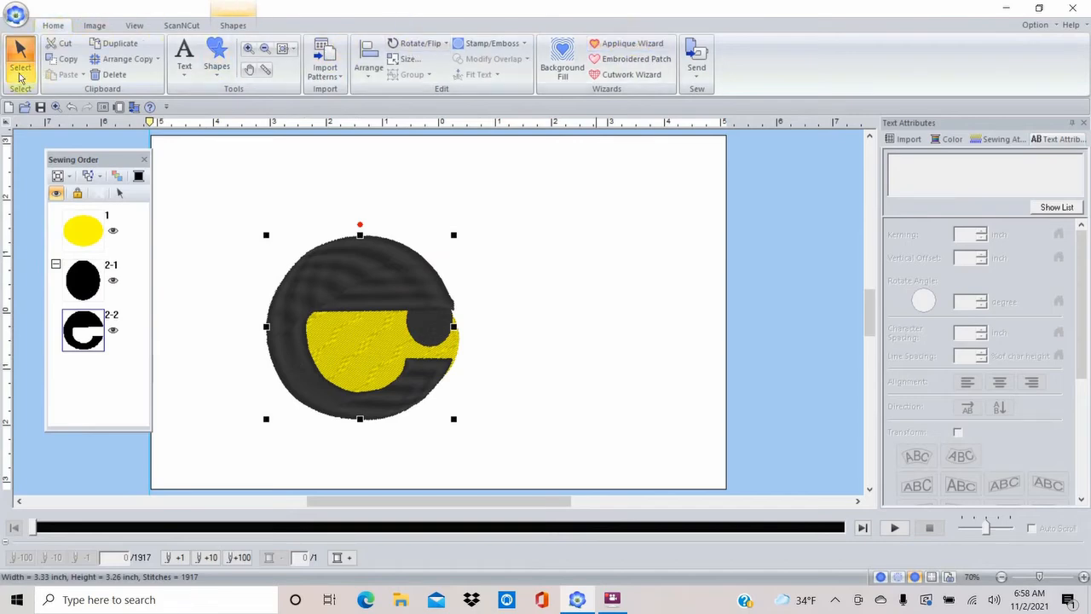
left_click(631, 59)
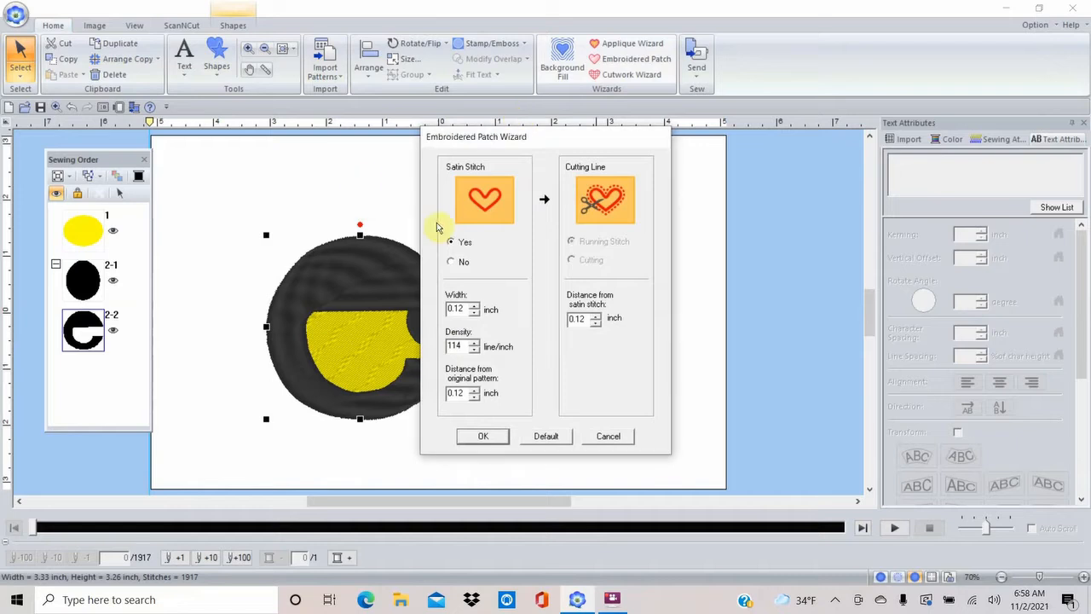
left_click(607, 437)
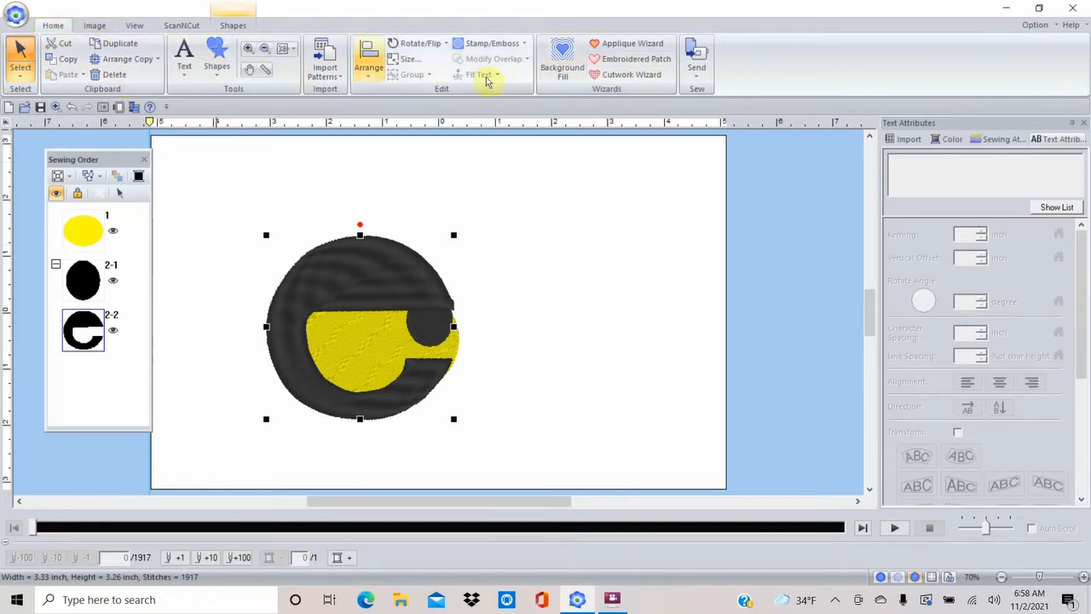
left_click(232, 29)
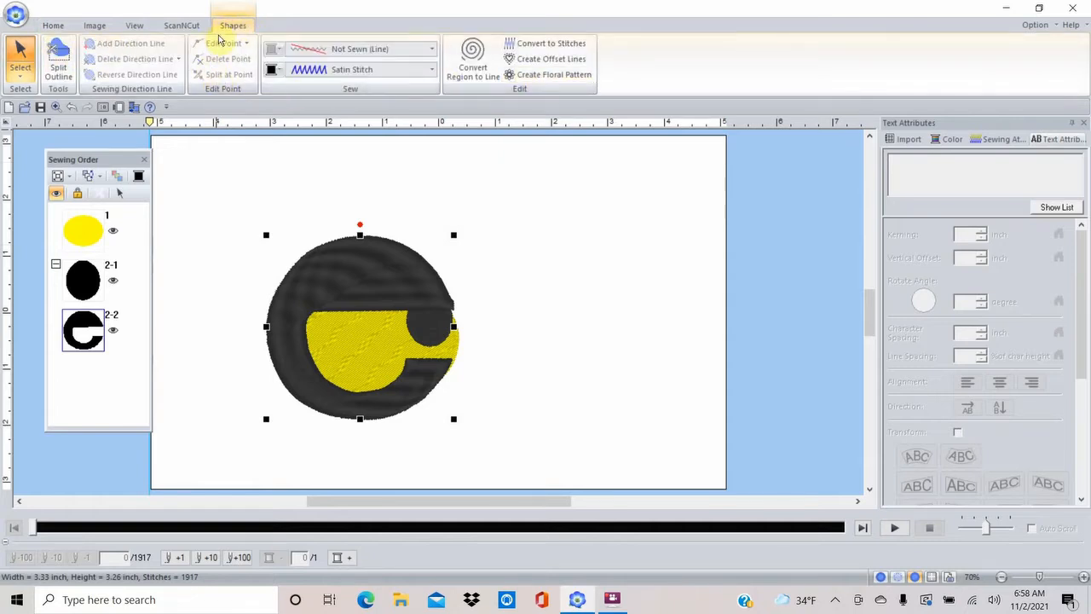
left_click(56, 26)
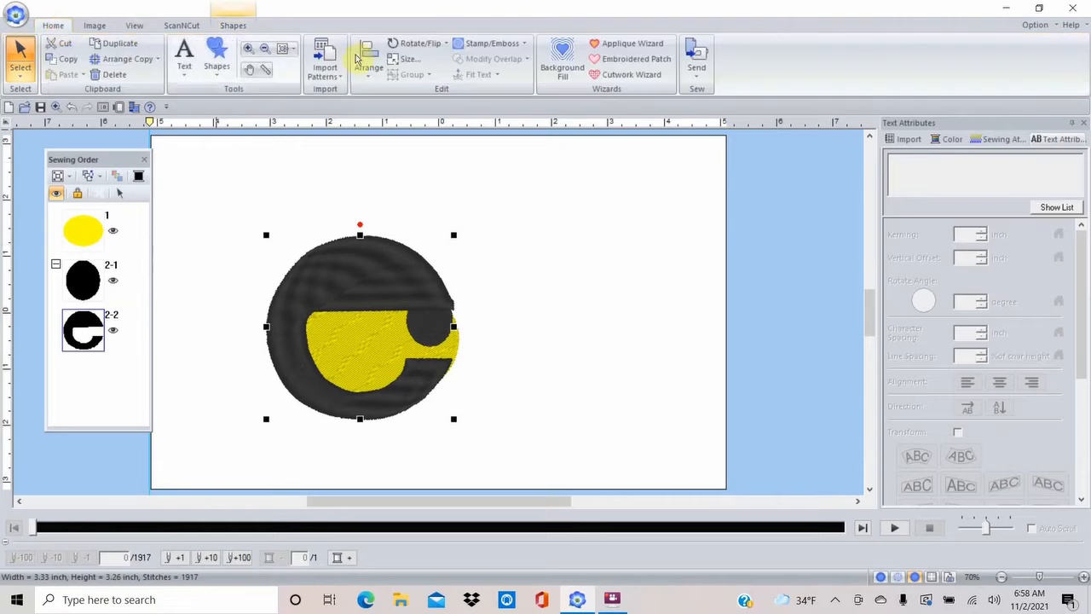
- Replace the letter e with an appliqué using a 0.21 inch zigzag covering stitch, and place a duplicate to its right
left_click(627, 44)
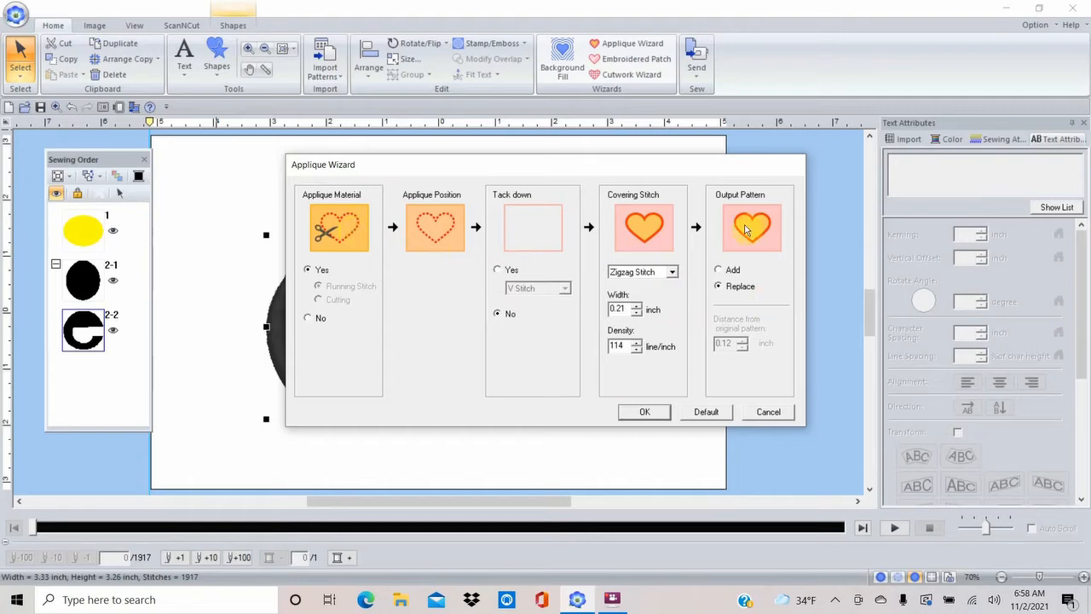
left_click(648, 413)
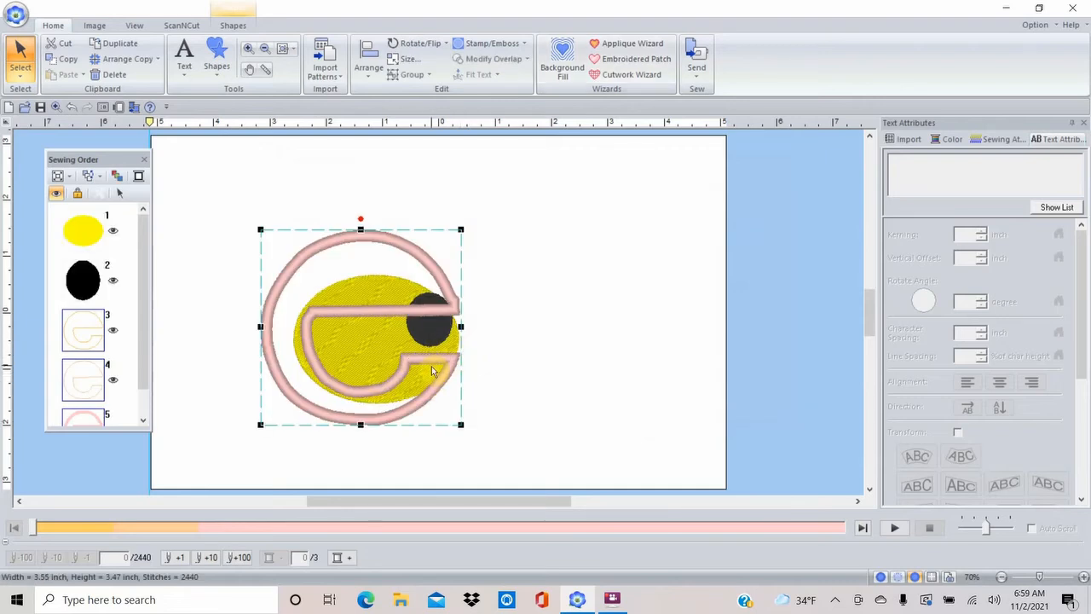
key("ctrl+d")
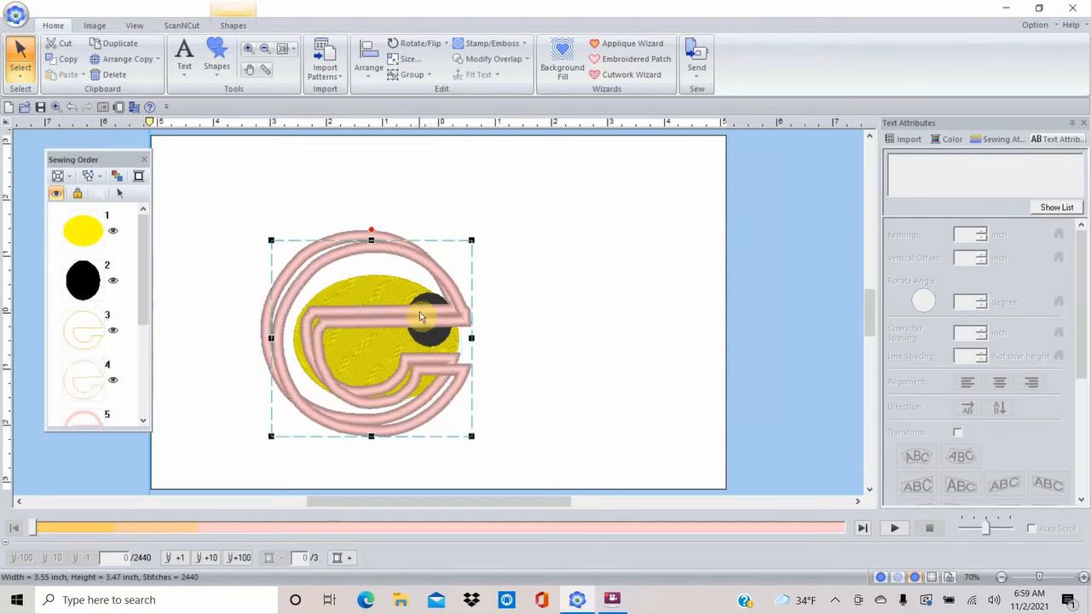
left_click_drag(420, 321, 626, 311)
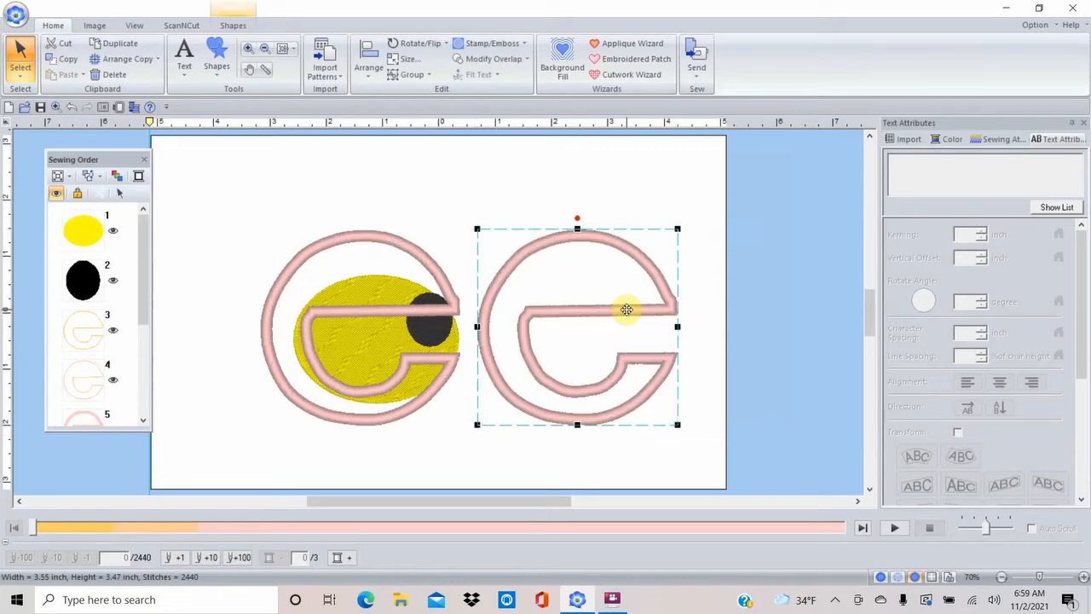
- Duplicate the yellow oval and the small black oval and position the copies within the second e as in the first
left_click(377, 332)
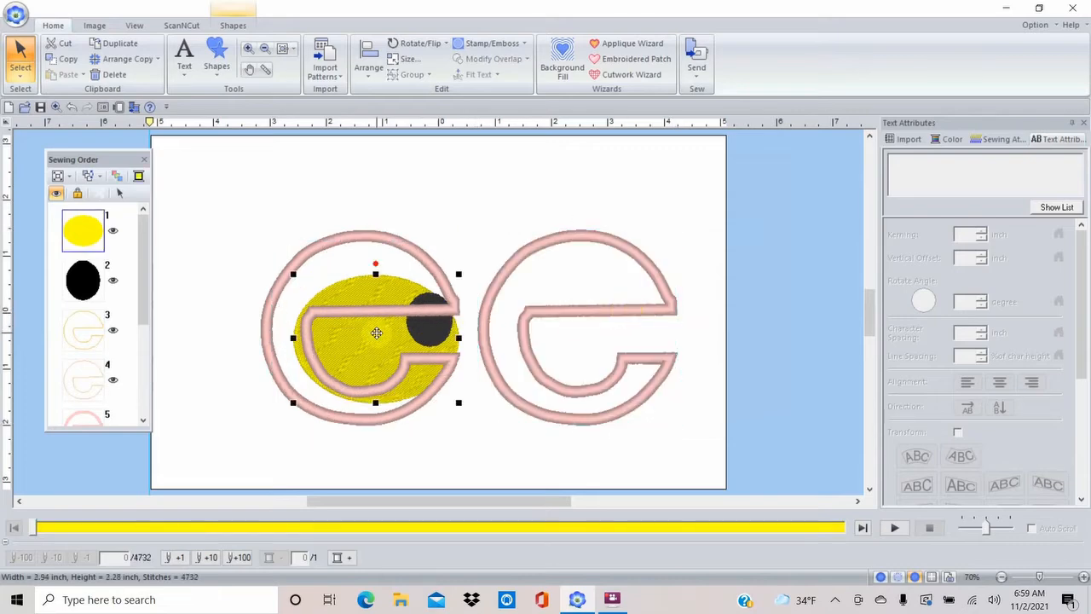
key("ctrl+d")
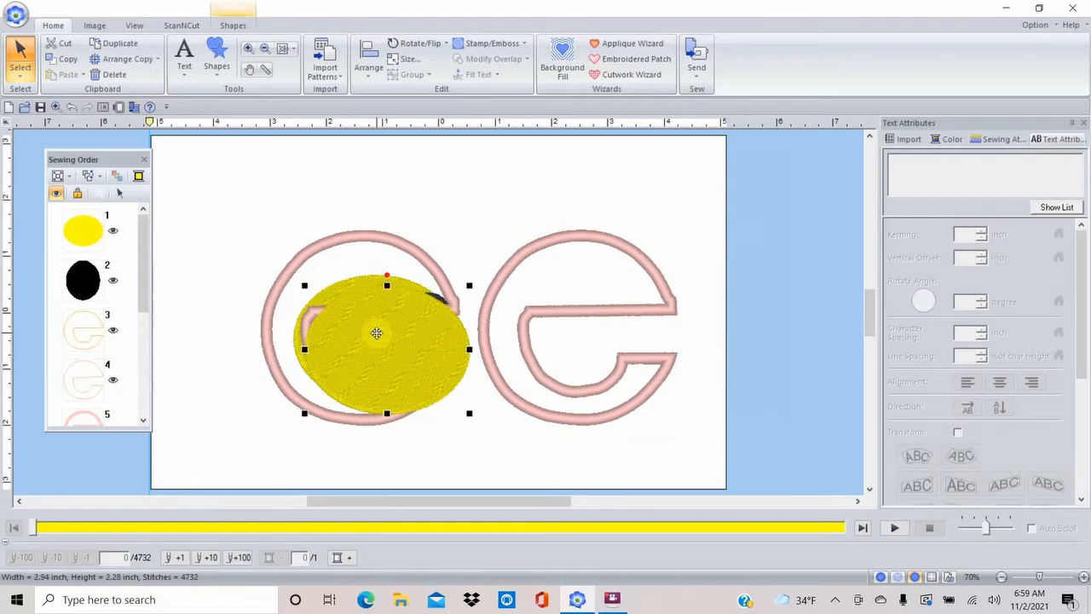
left_click_drag(377, 334, 582, 319)
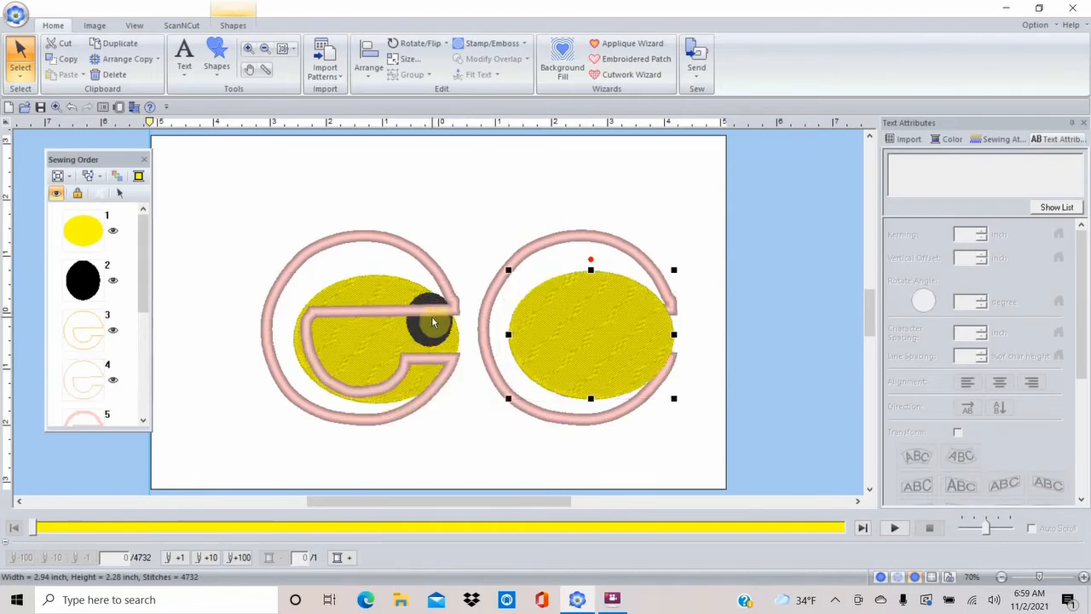
left_click(432, 322)
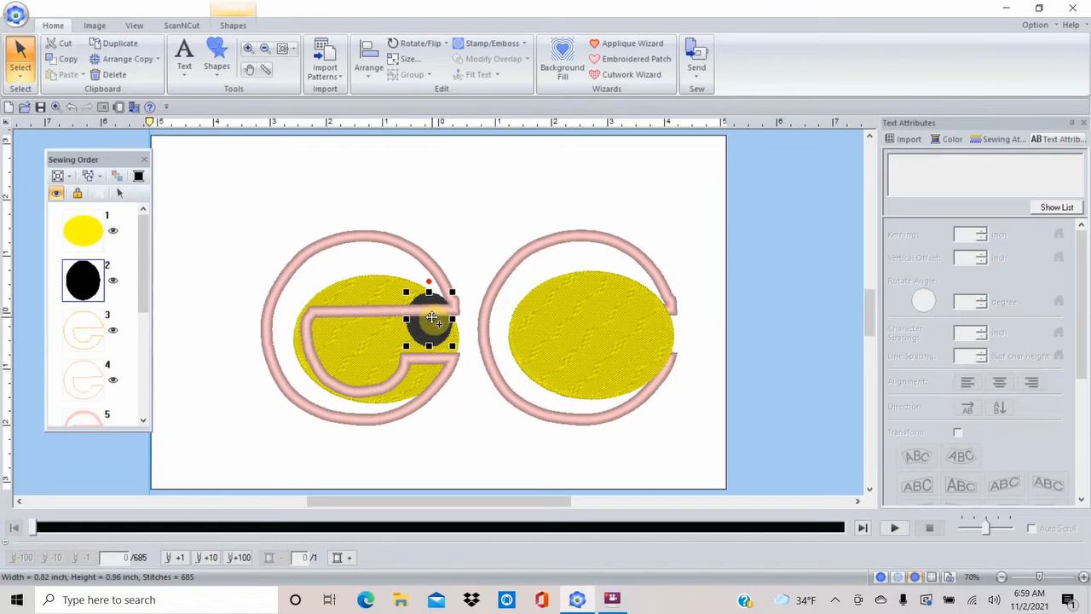
left_click_drag(433, 317, 648, 319)
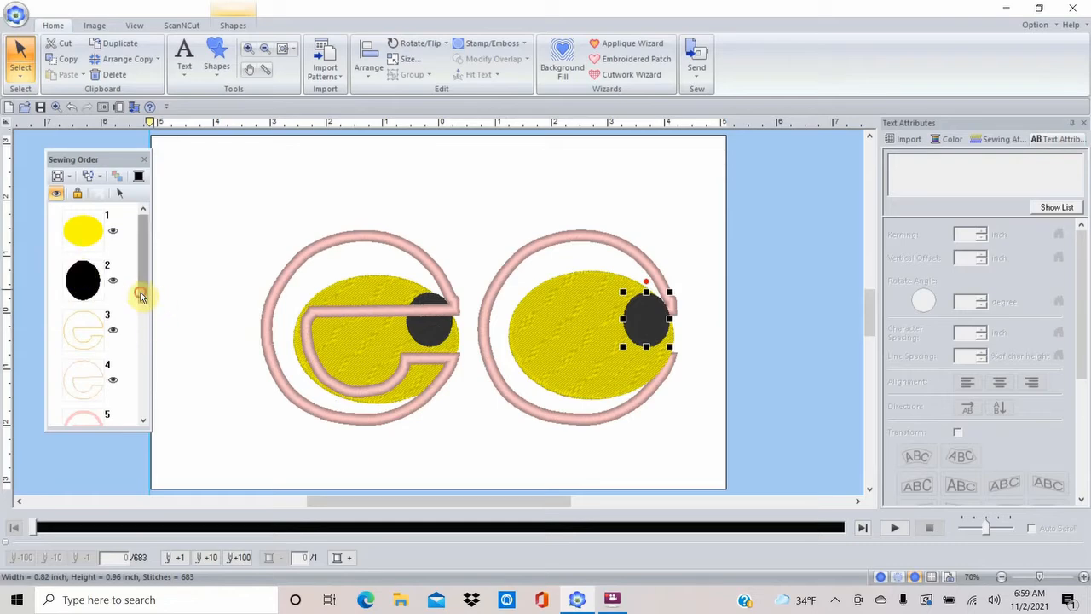
- Move the copied yellow and black ovals up the sewing order so each joins its matching original
left_click_drag(141, 292, 155, 424)
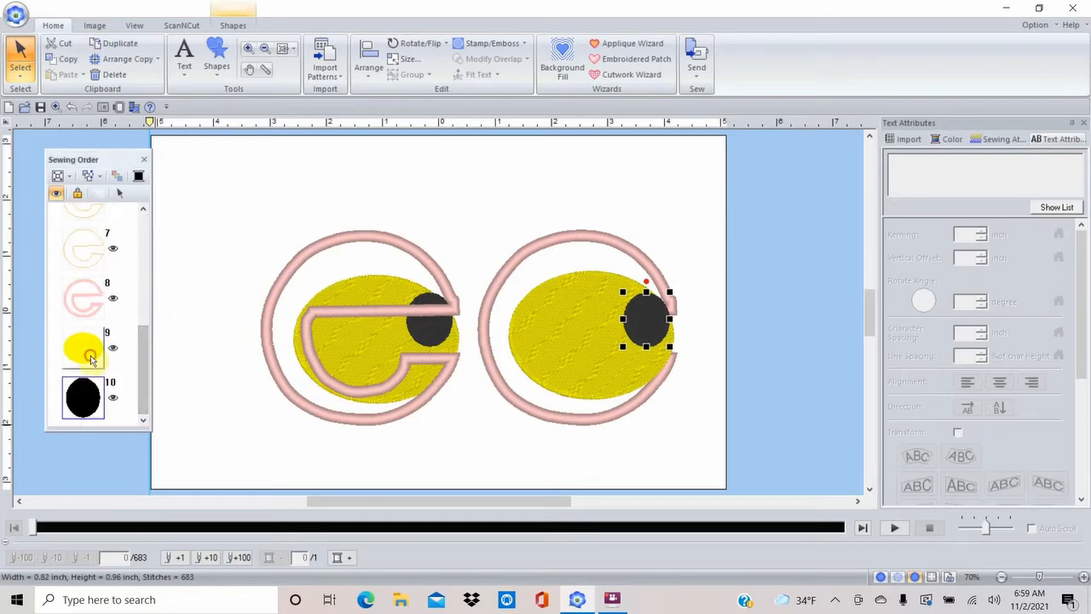
mouse_move(83, 348)
left_mouse_down()
mouse_move(108, 202)
mouse_move(109, 256)
left_mouse_up()
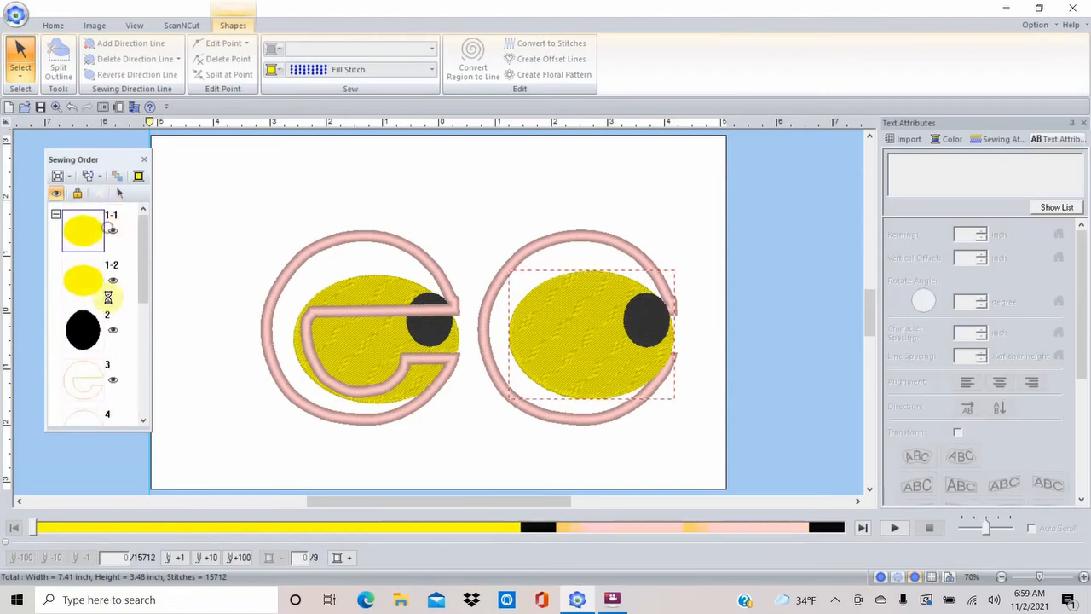
left_click(143, 420)
left_click(144, 420)
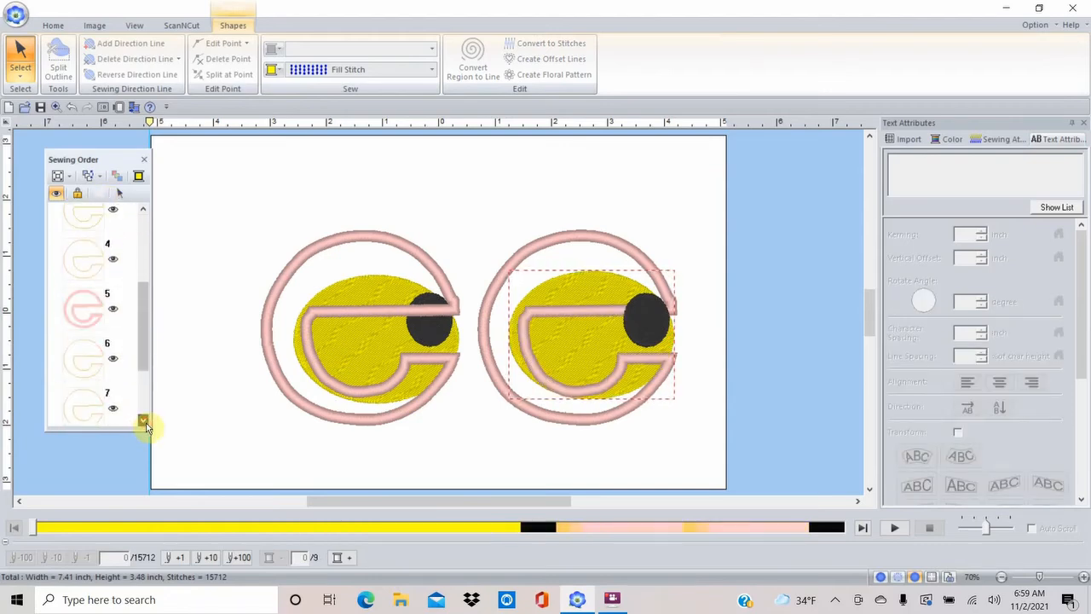
left_click(143, 421)
left_click(81, 404)
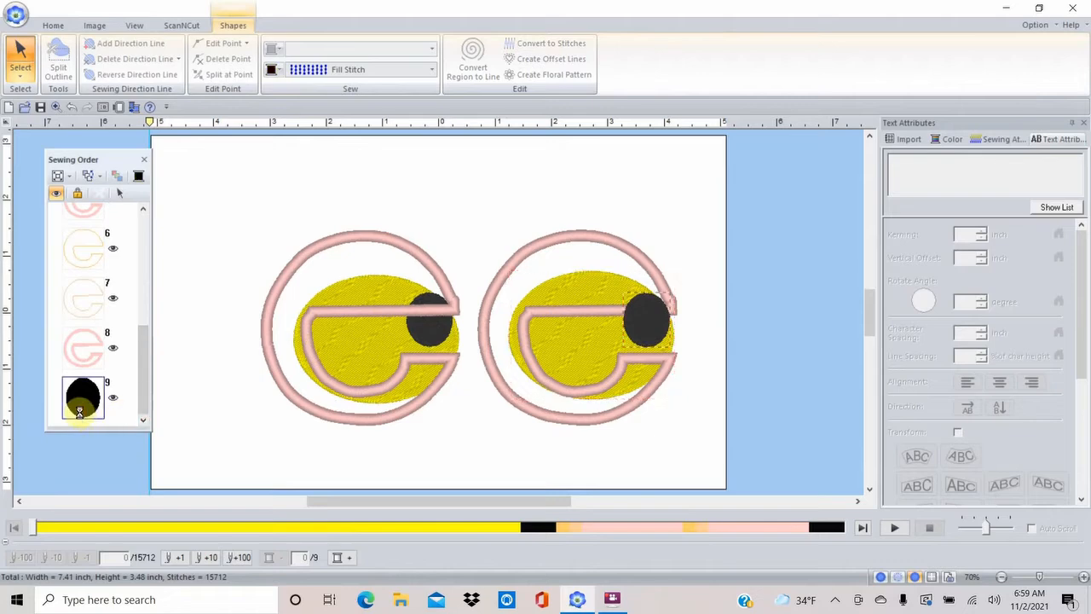
mouse_move(81, 410)
left_mouse_down()
mouse_move(90, 179)
mouse_move(112, 370)
left_mouse_up()
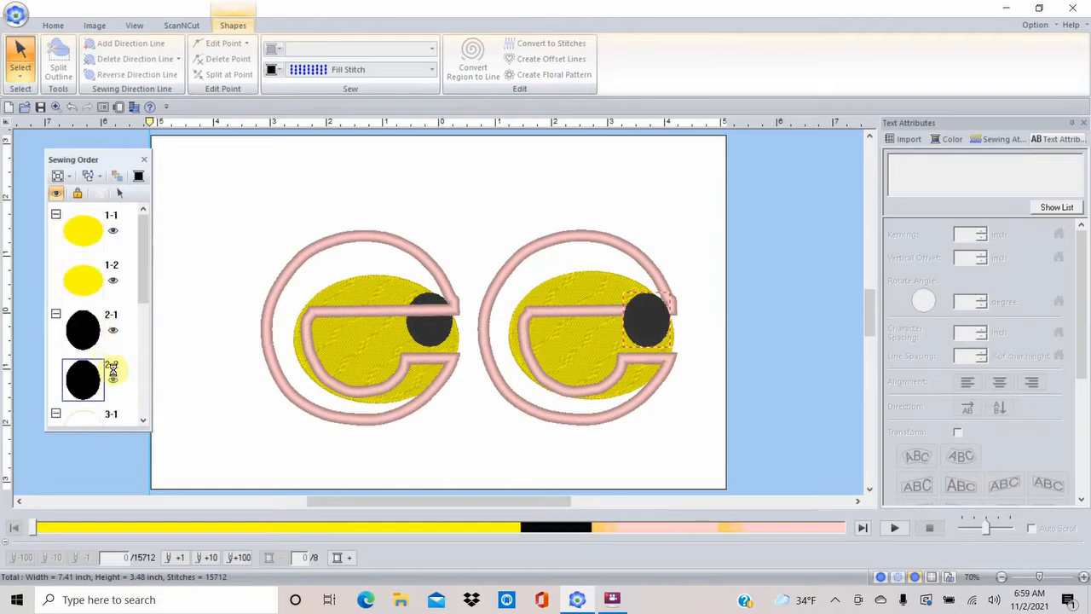
- Collapse the yellow, black and appliqué material color groups in the sewing order
left_click(143, 420)
left_click(55, 294)
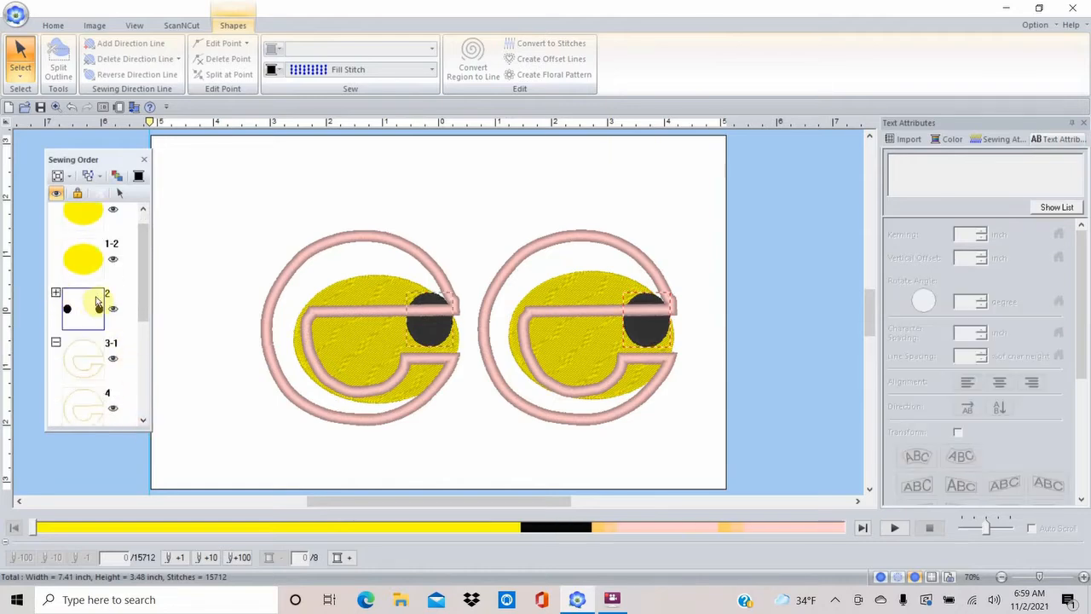
left_click(145, 212)
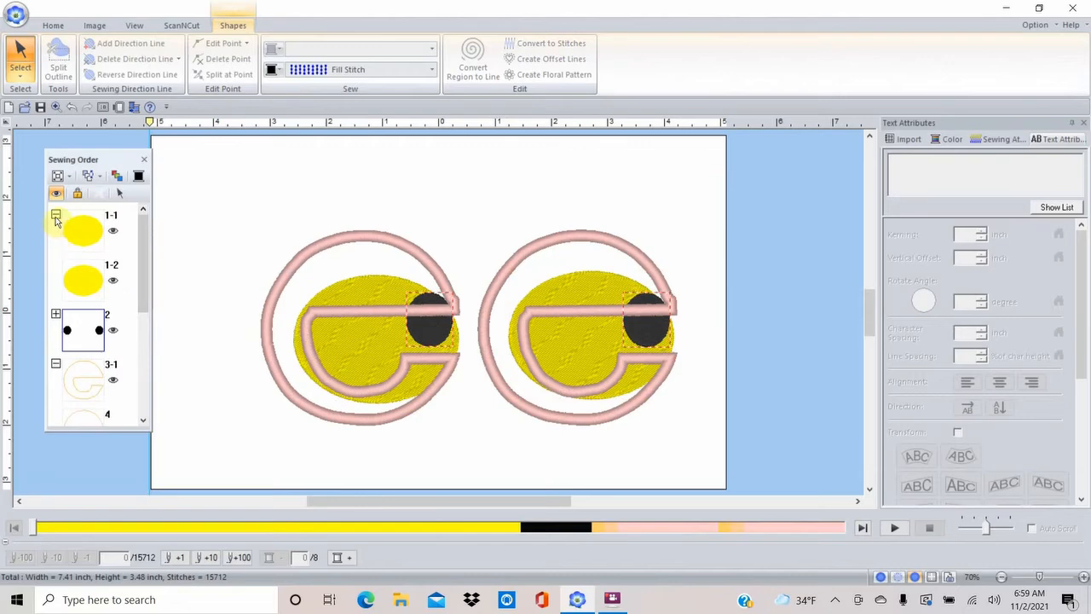
left_click(55, 215)
left_click(56, 315)
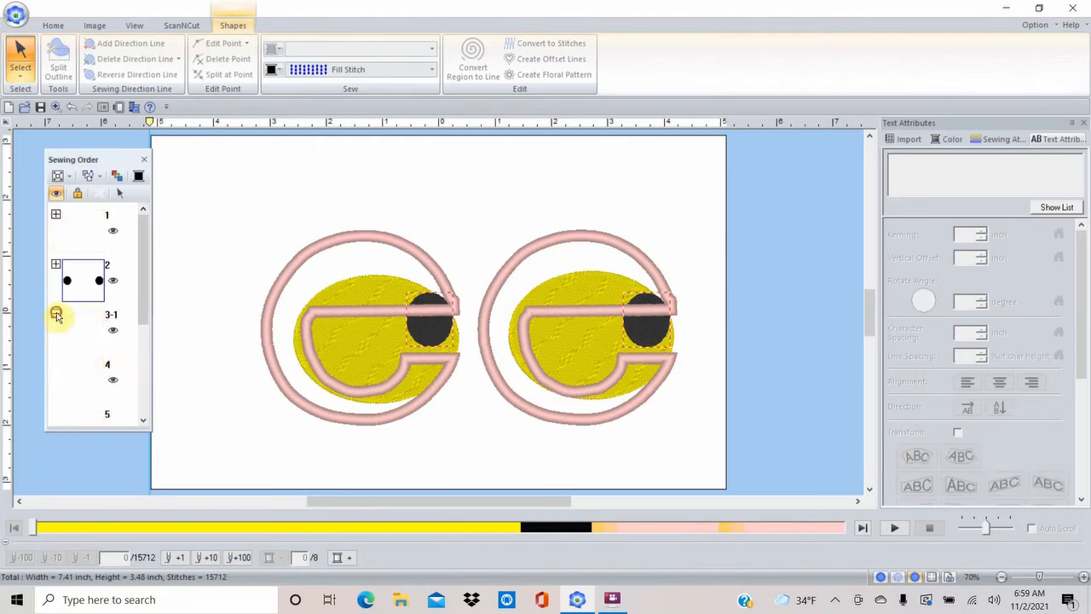
- Move the second e's appliqué material and appliqué position outlines up the sewing order to group with the first e's
left_click(142, 420)
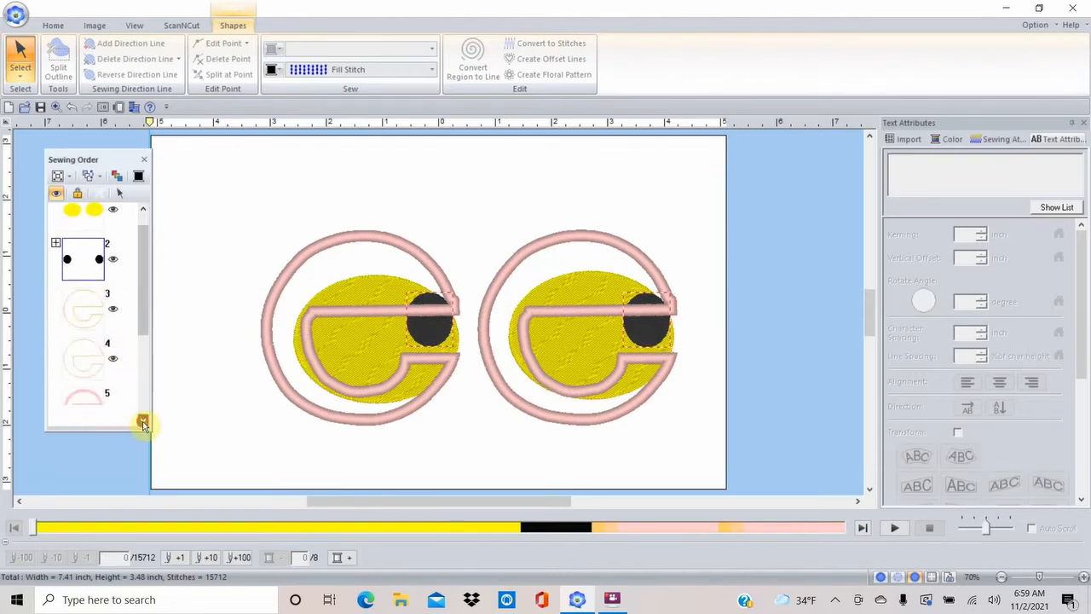
left_click(142, 420)
left_click(143, 419)
left_click(92, 364)
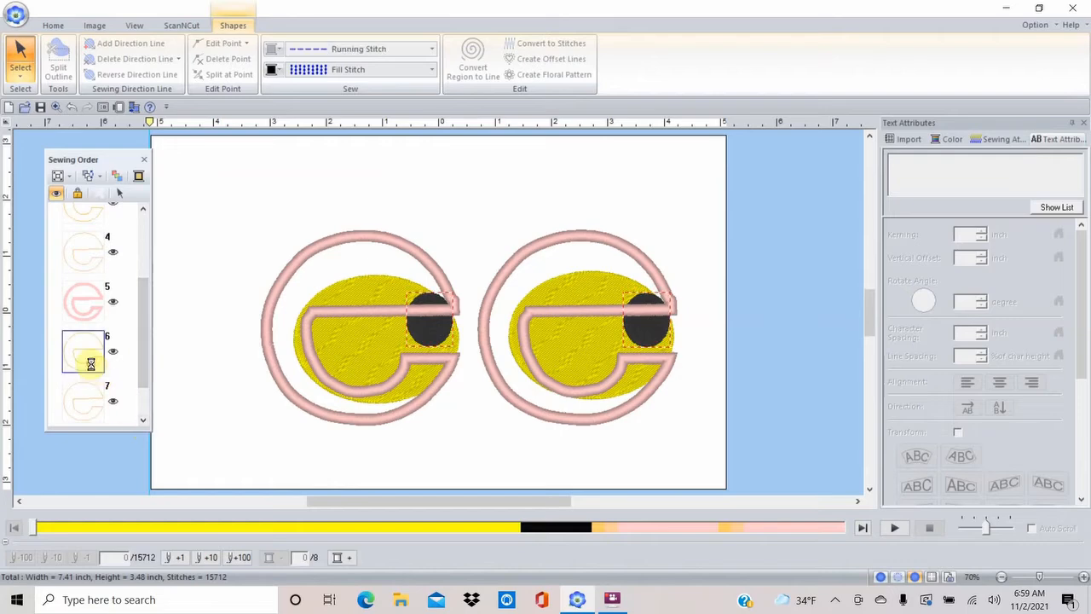
mouse_move(86, 361)
left_mouse_down()
mouse_move(94, 193)
mouse_move(81, 379)
left_mouse_up()
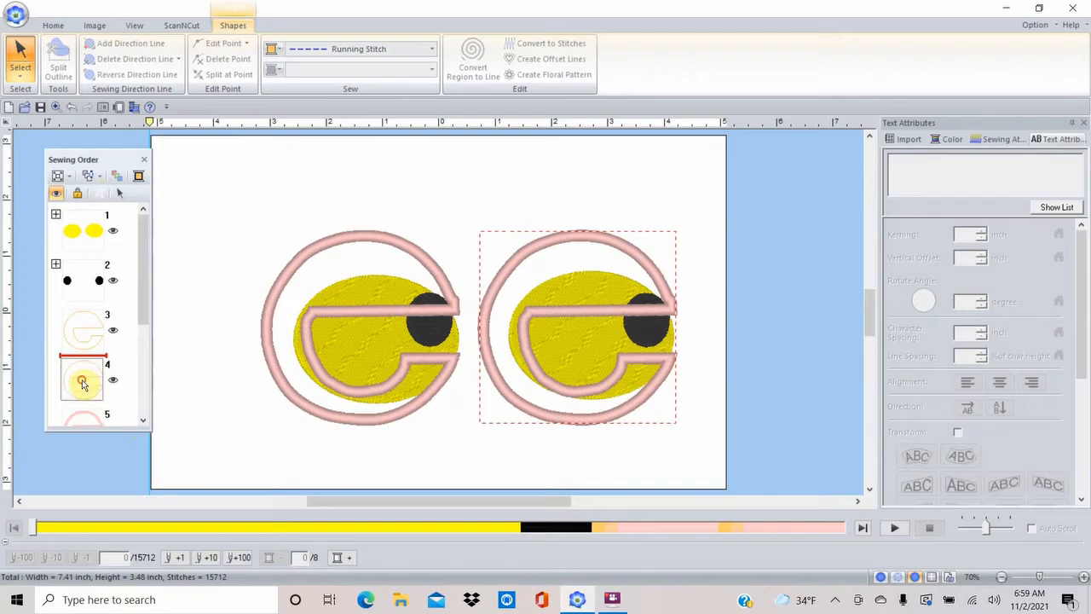
left_click(144, 420)
left_click_drag(84, 382, 84, 281)
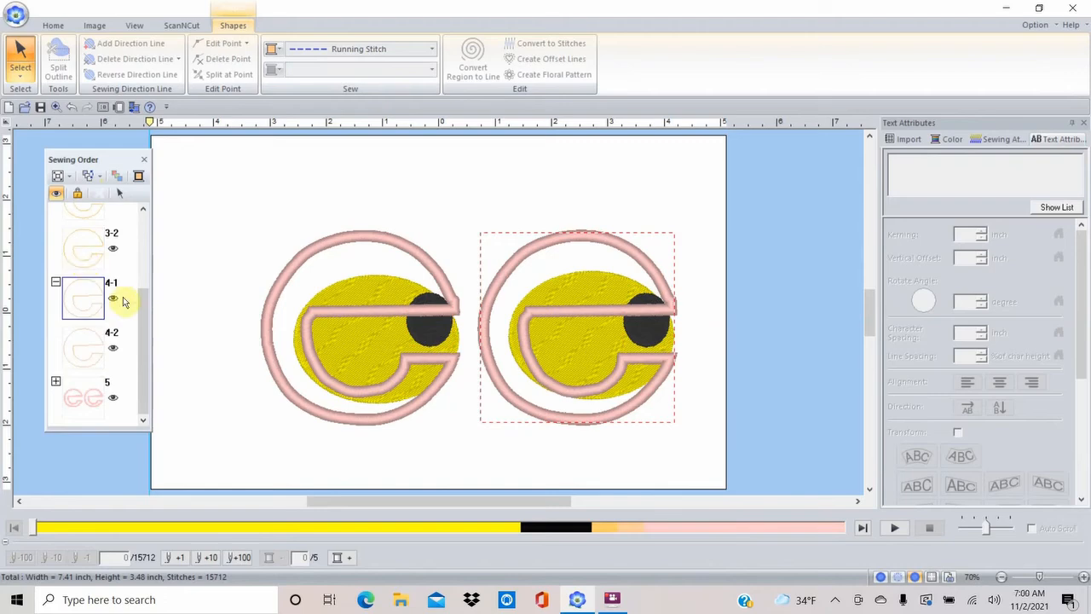
- Hide the left e's appliqué outlines and covering stitch, starting from its material outline in the sewing order
left_click(142, 208)
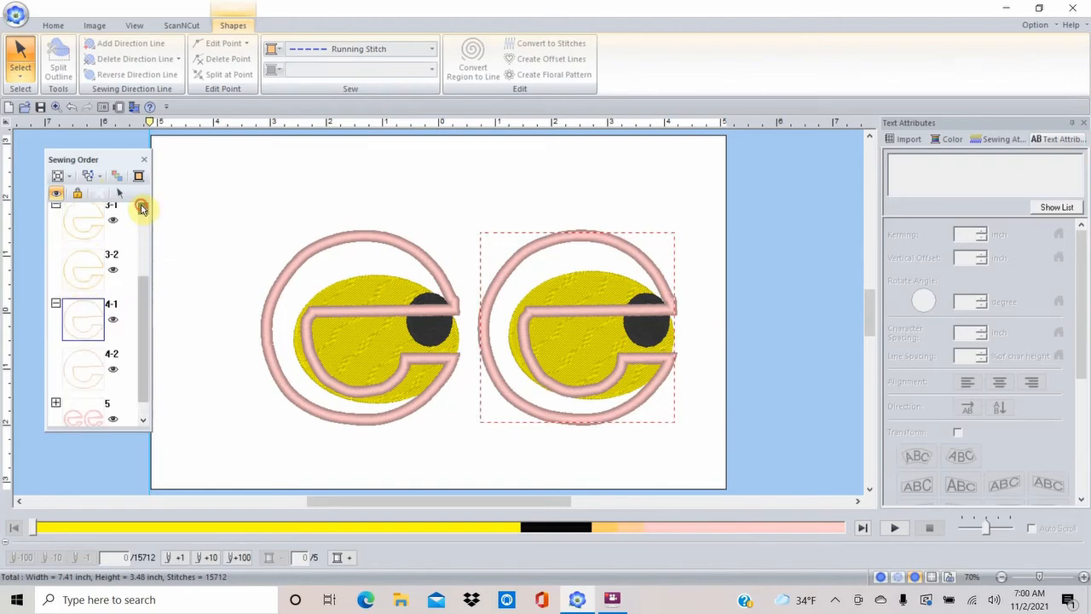
left_click(77, 228)
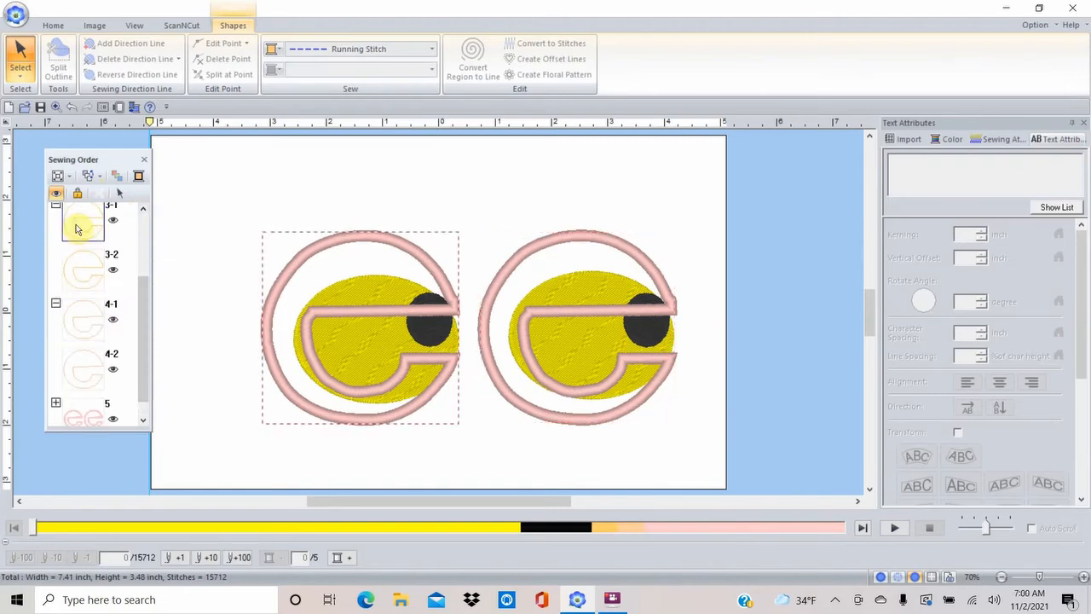
left_click(65, 230)
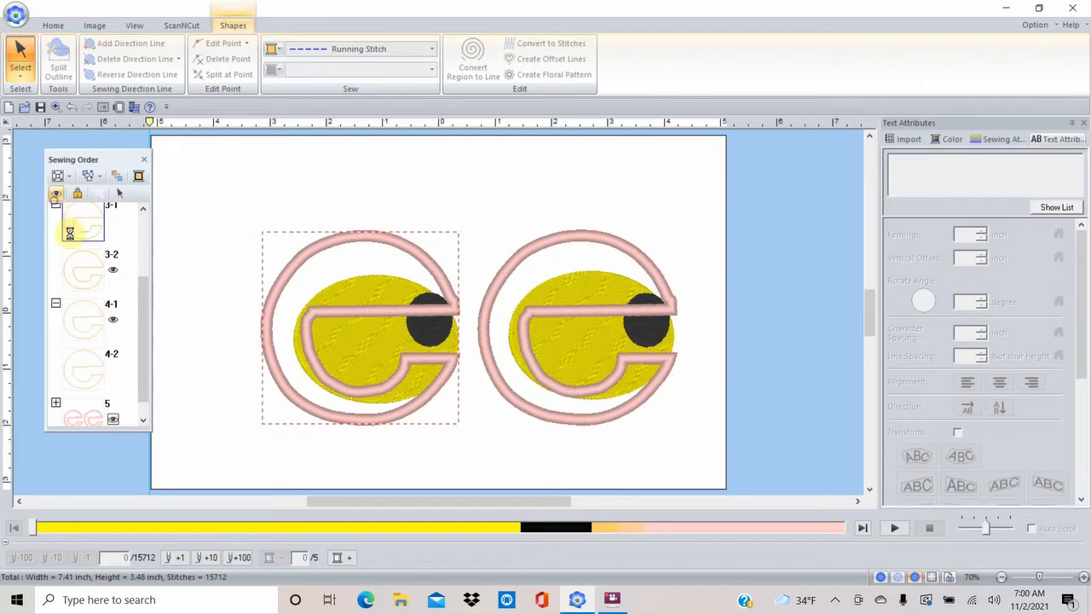
- Display the thread color settings for the left e's appliqué position outline
left_click(81, 364)
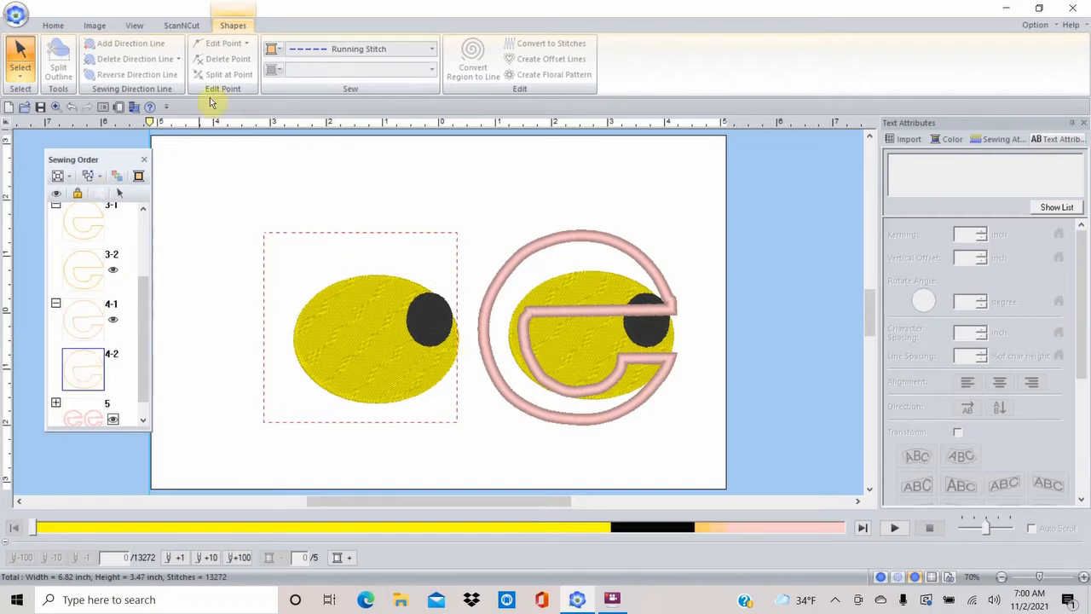
left_click(272, 51)
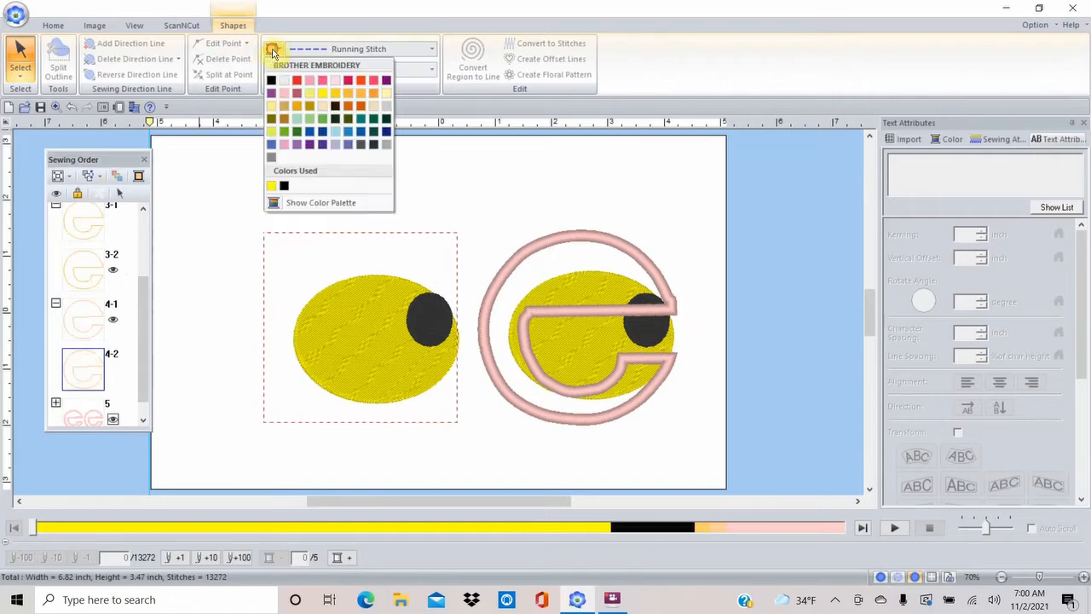
left_click(273, 51)
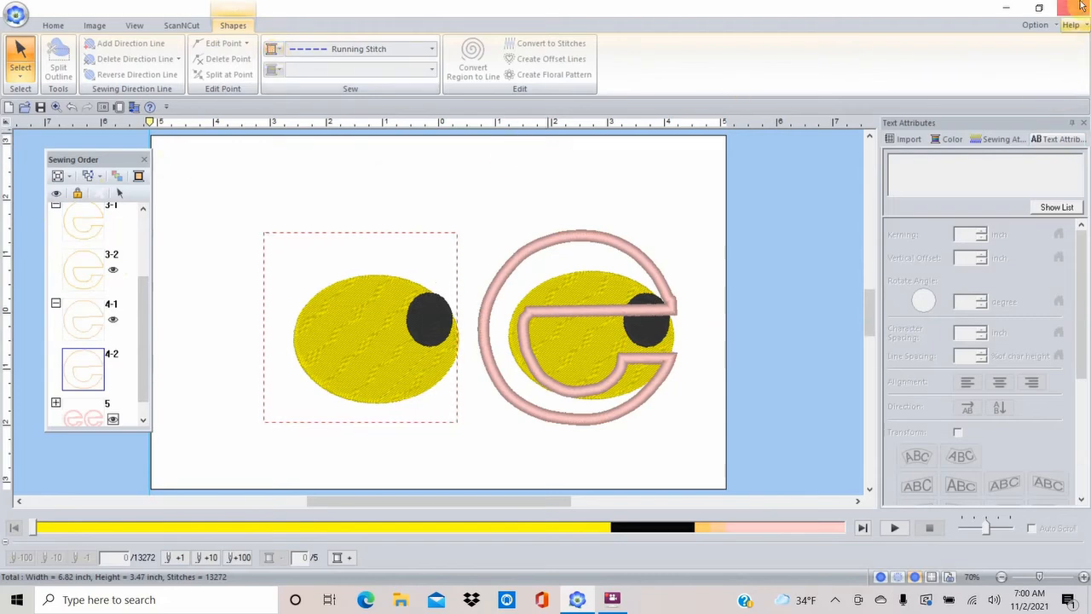
left_click(953, 139)
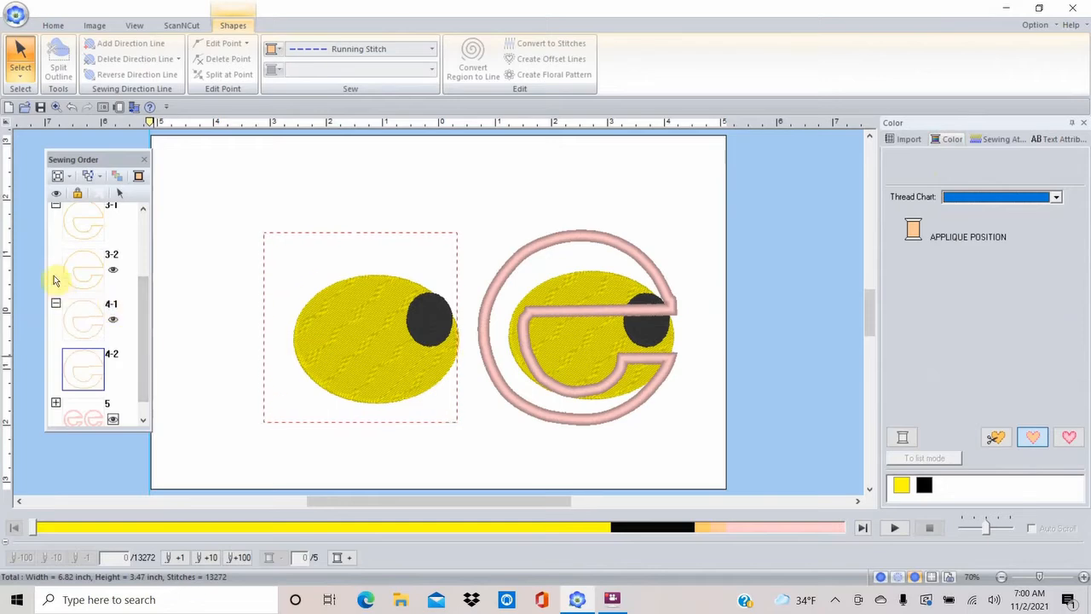
- Place the left e's appliqué position outline ahead of the right e's in the sewing order and select its material outline
left_click(84, 314)
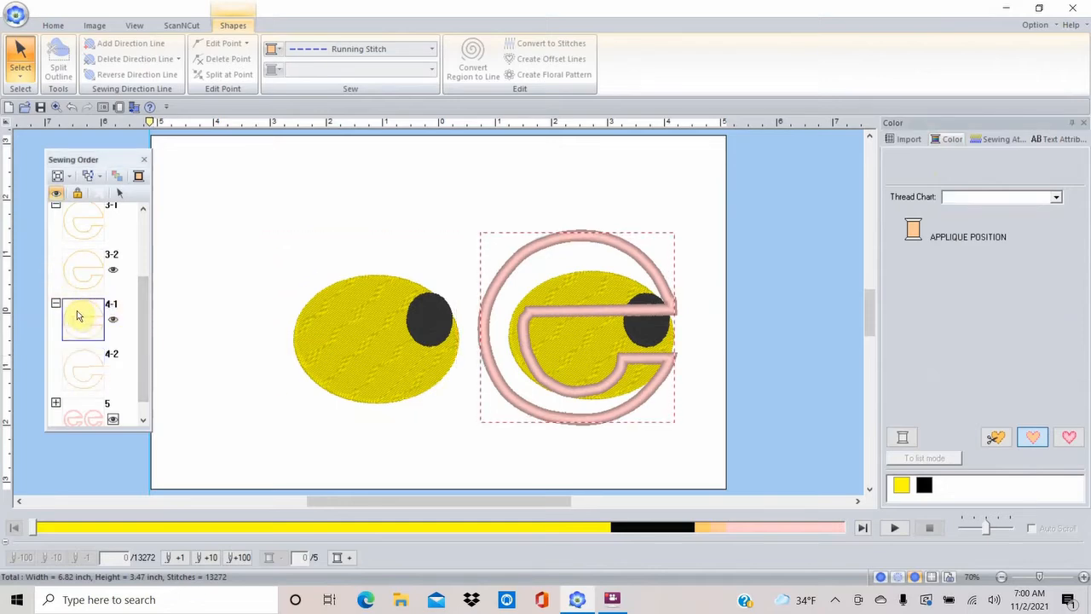
left_click(53, 312)
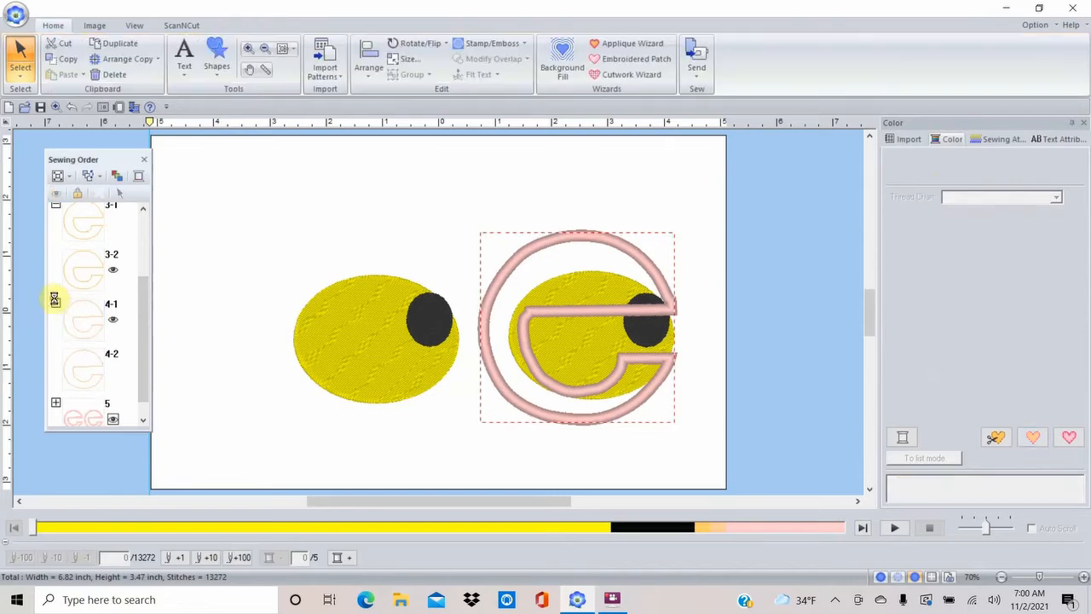
left_click(91, 367)
left_click_drag(91, 368, 68, 217)
left_click(86, 218)
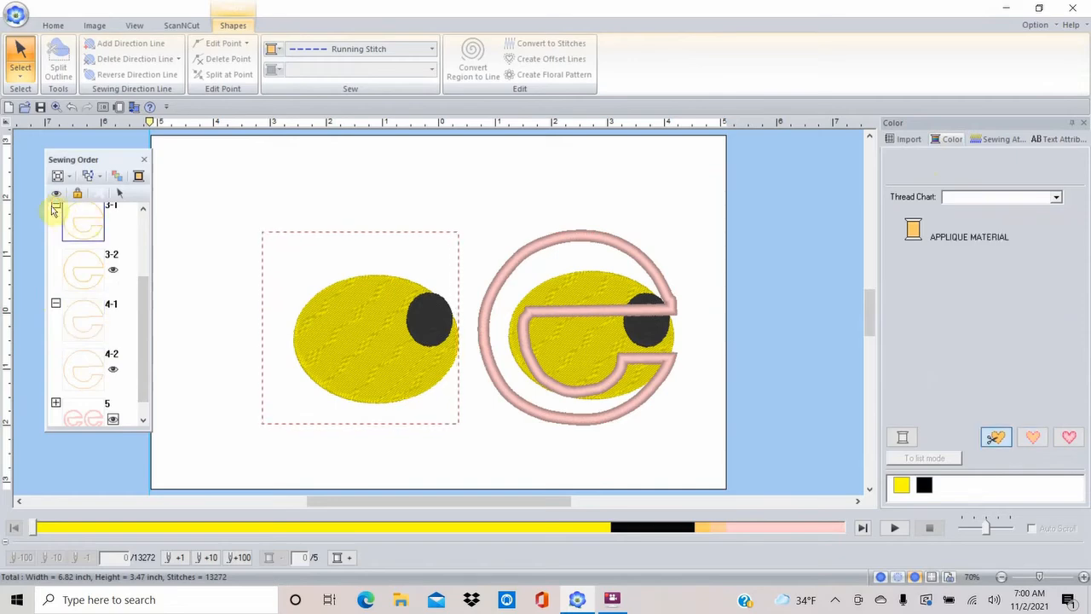
- Collapse the appliqué material and appliqué position color groups in the sewing order and leave nothing selected
left_click(56, 206)
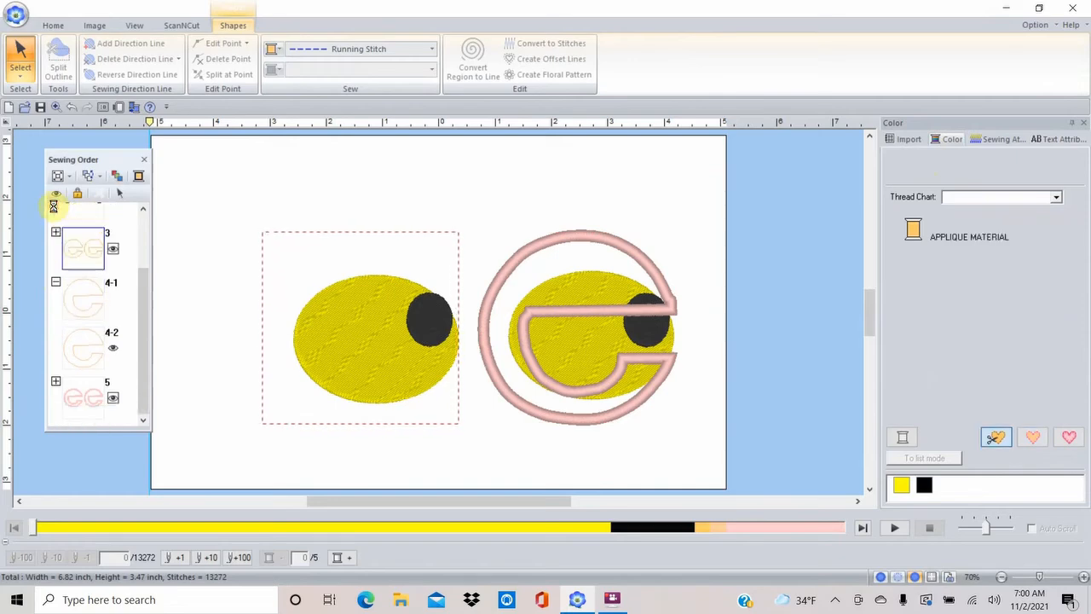
left_click(52, 283)
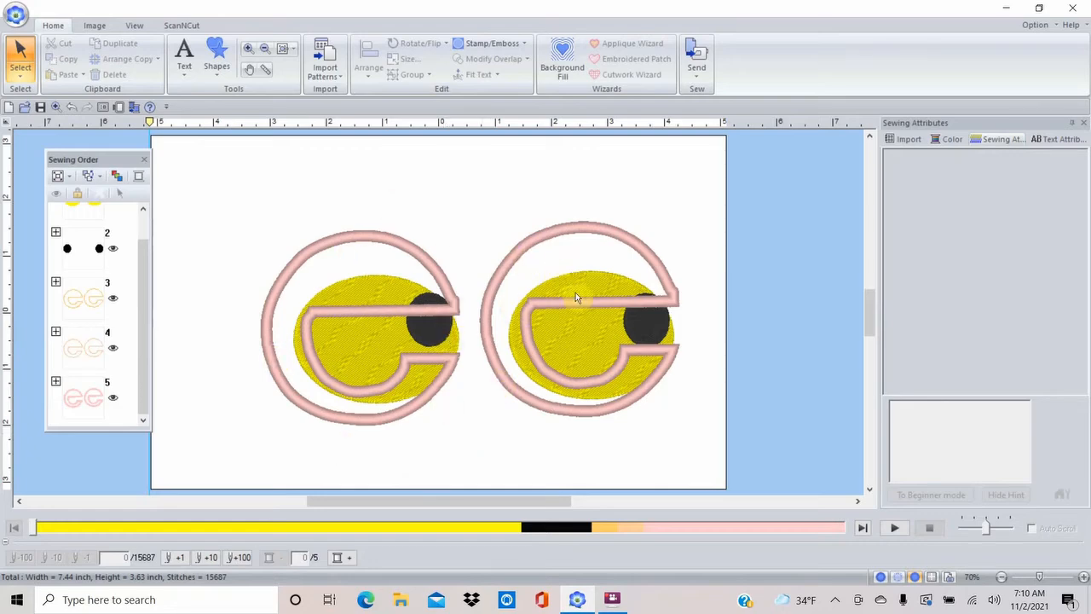
left_click(434, 278)
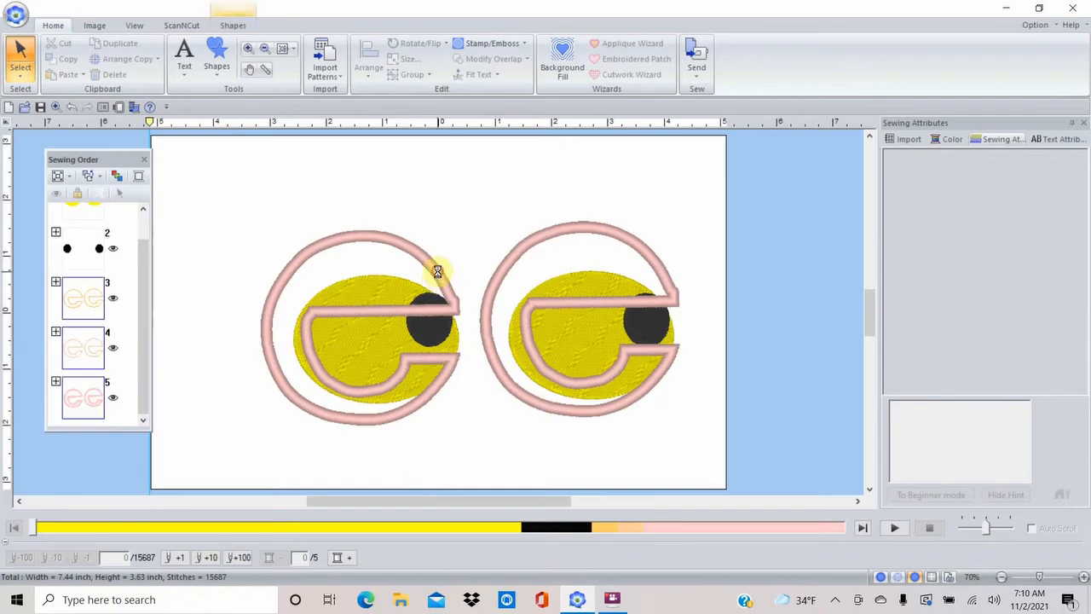
left_click(255, 208)
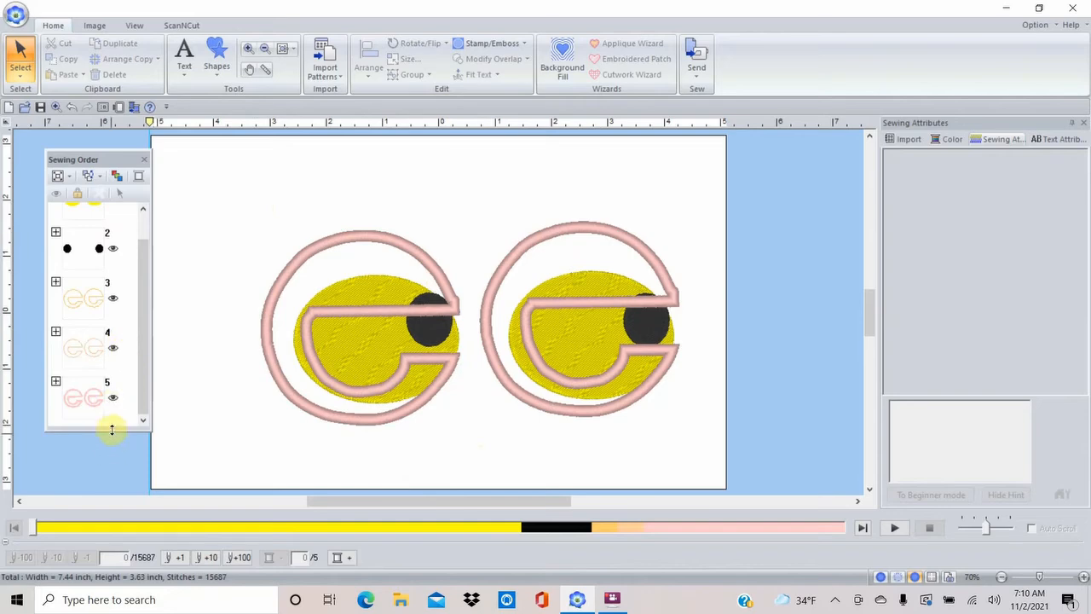
- Enlarge the Sewing Order window in height and width to fit all five color groups
left_click_drag(112, 429, 112, 537)
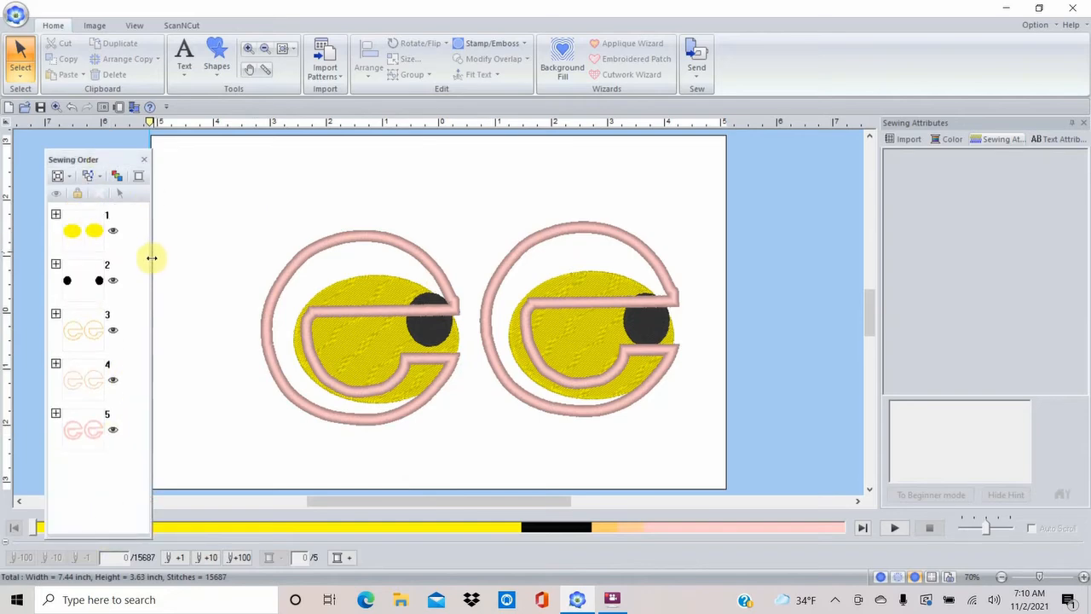
left_click_drag(152, 256, 205, 254)
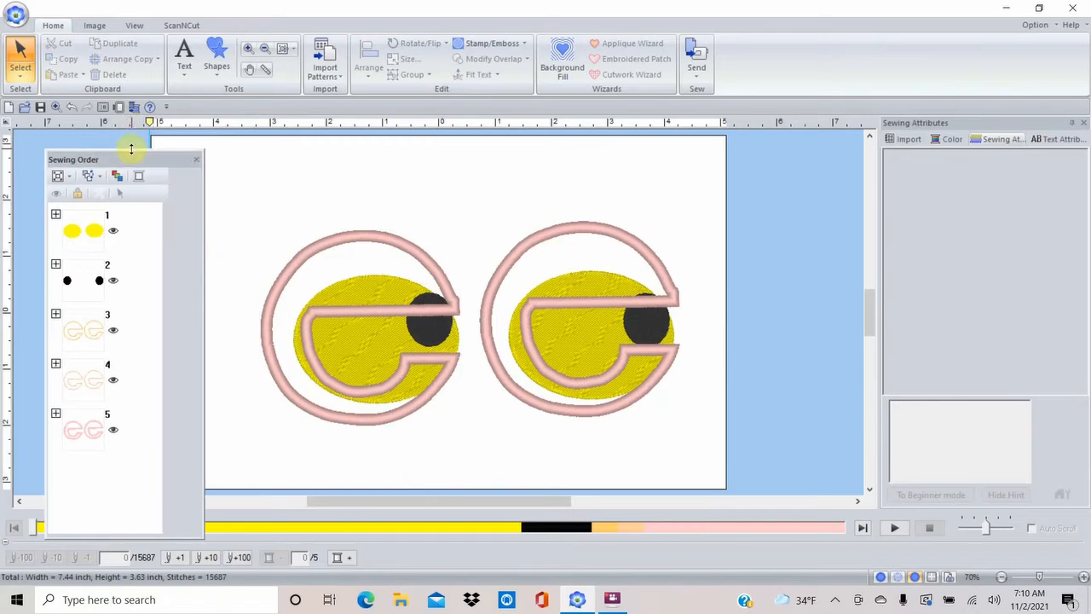
left_click_drag(131, 149, 143, 45)
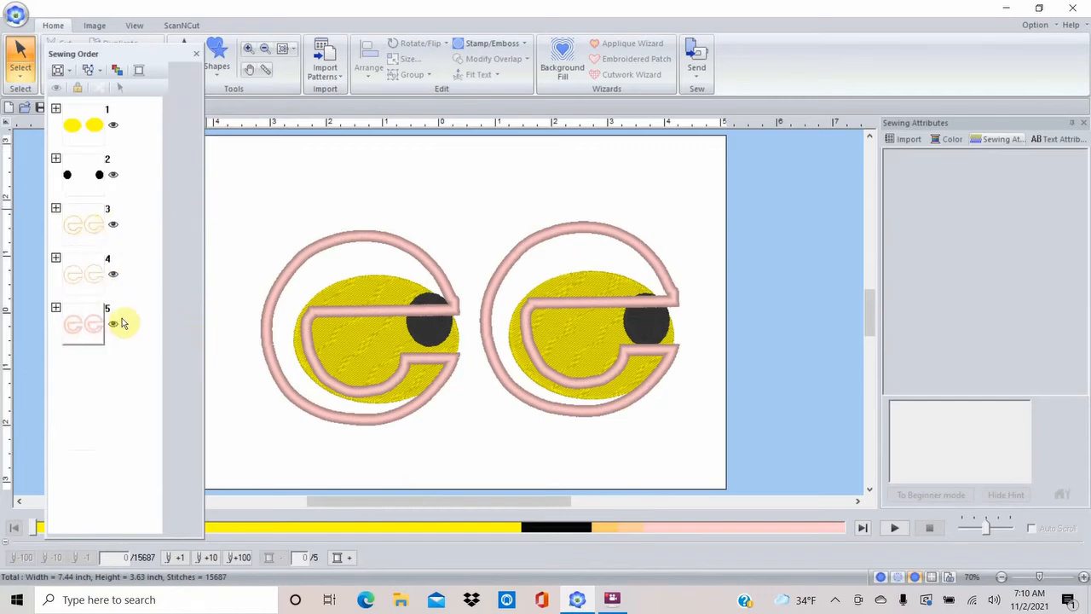
- Expand the covering stitch group, hide the right e's covering stitch, show it again and clear the selection
left_click(56, 308)
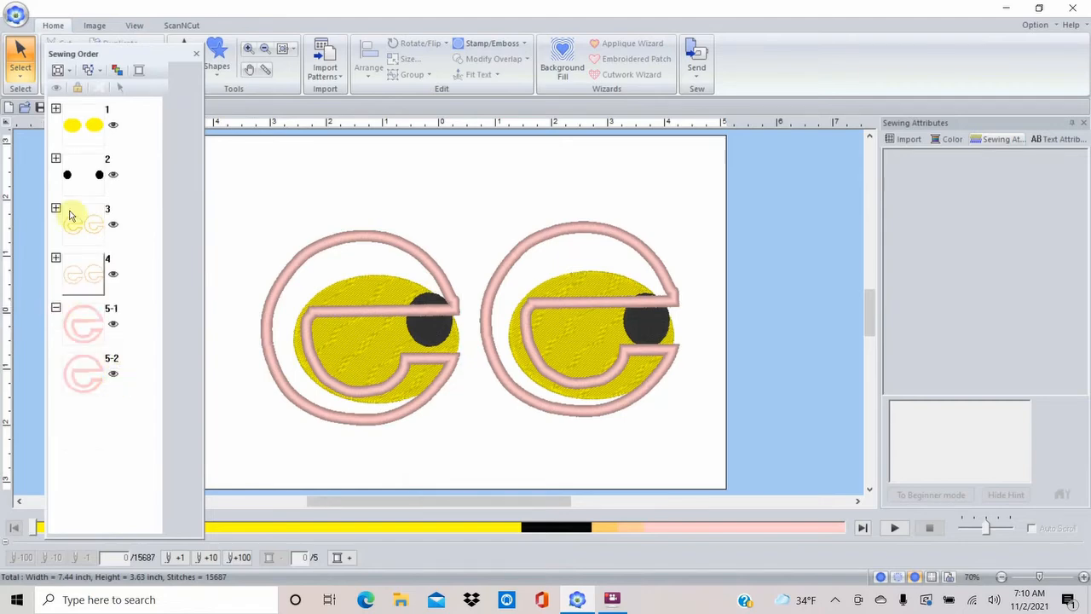
left_click(88, 366)
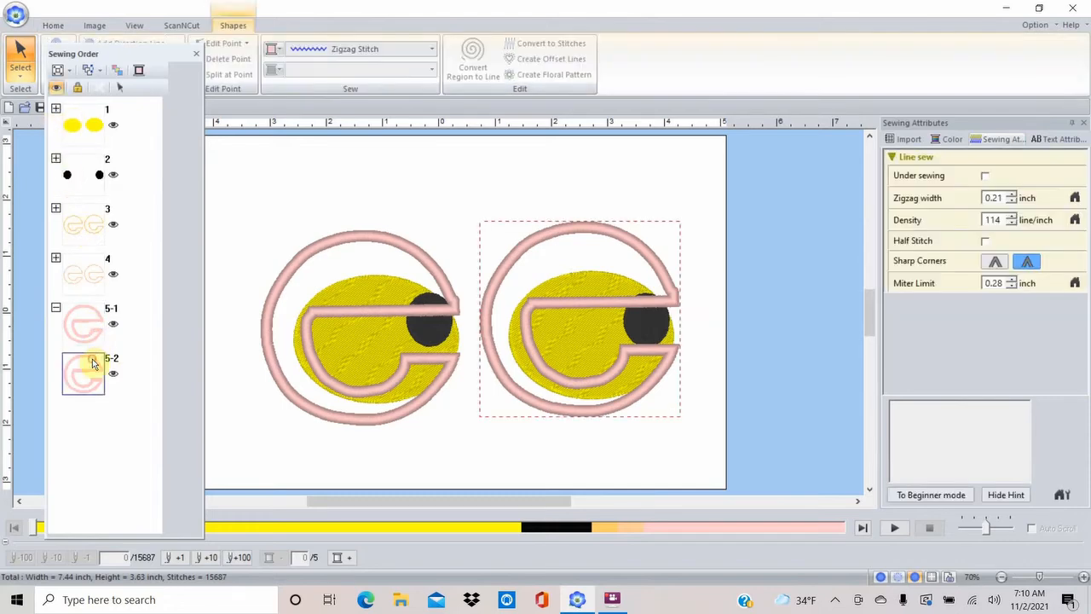
left_click(55, 88)
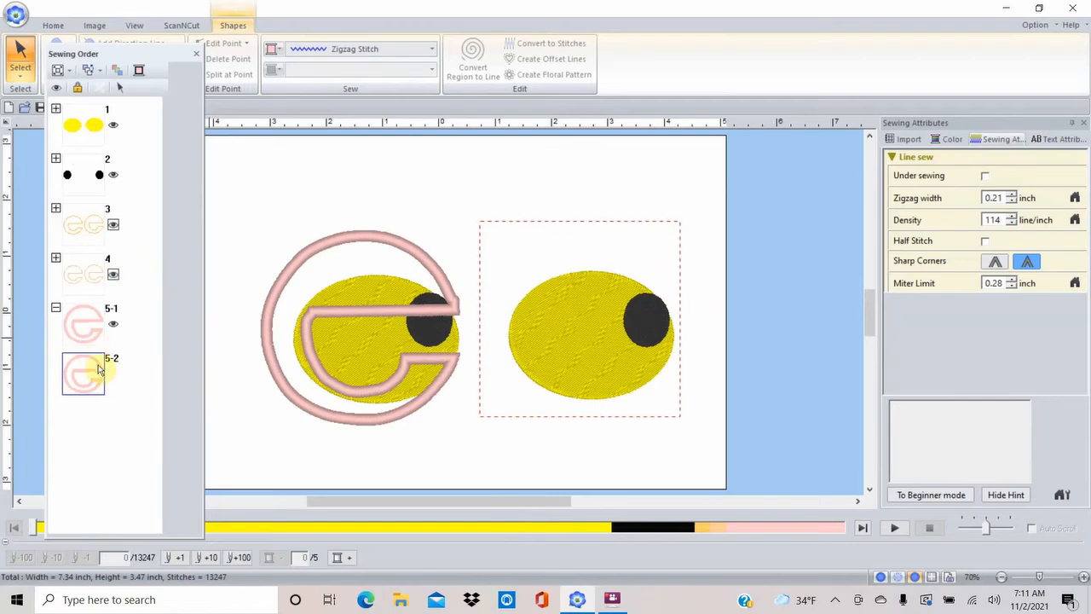
left_click(56, 89)
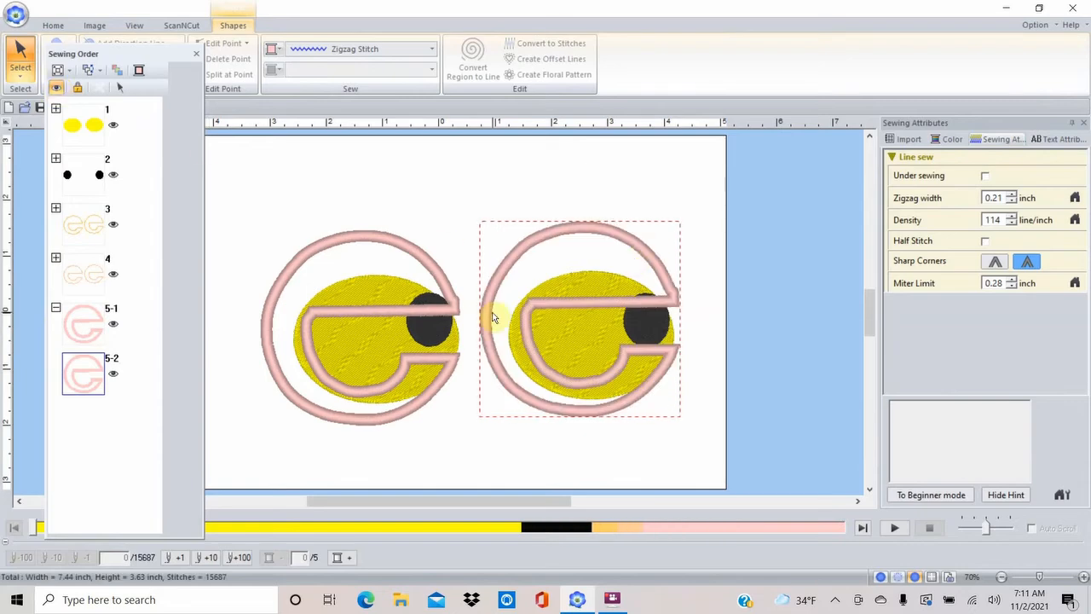
left_click(427, 195)
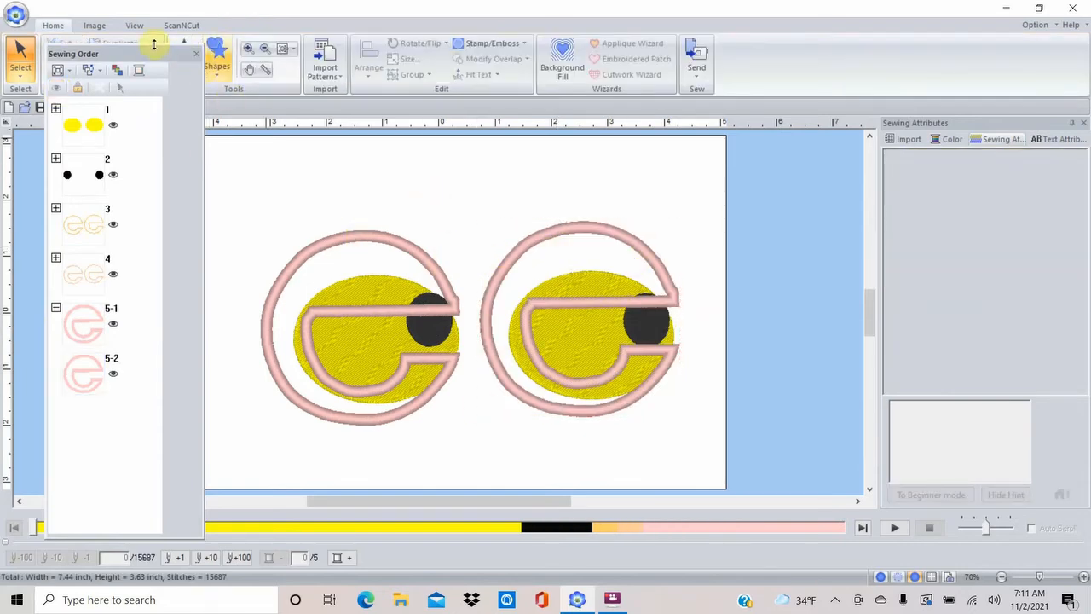
- Shorten the Sewing Order window and save the design as "ee eyes" in the embroidery designs folder
left_click_drag(153, 45, 128, 172)
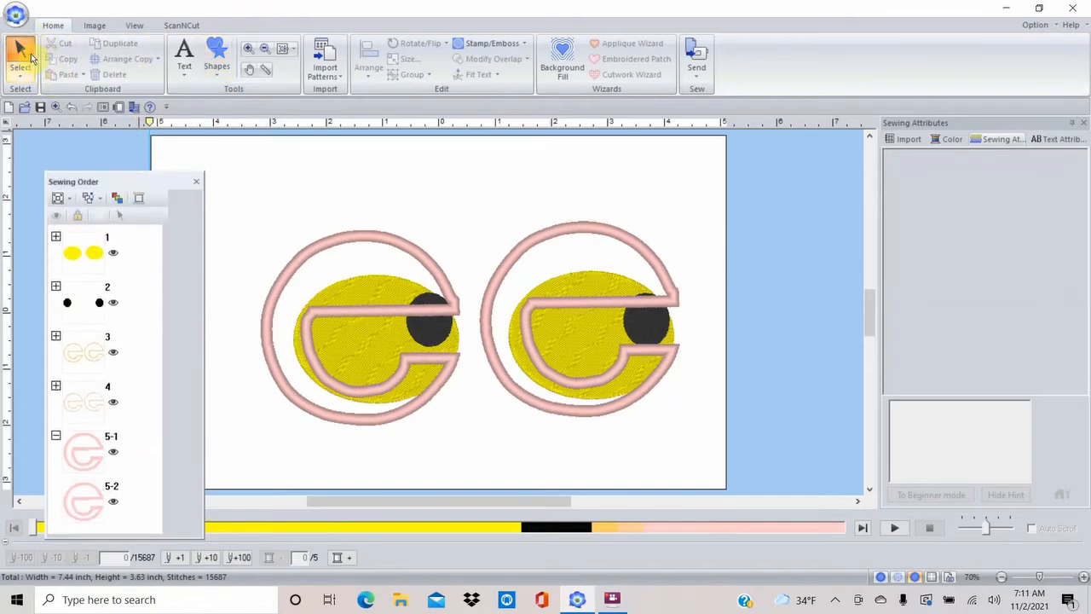
left_click(15, 14)
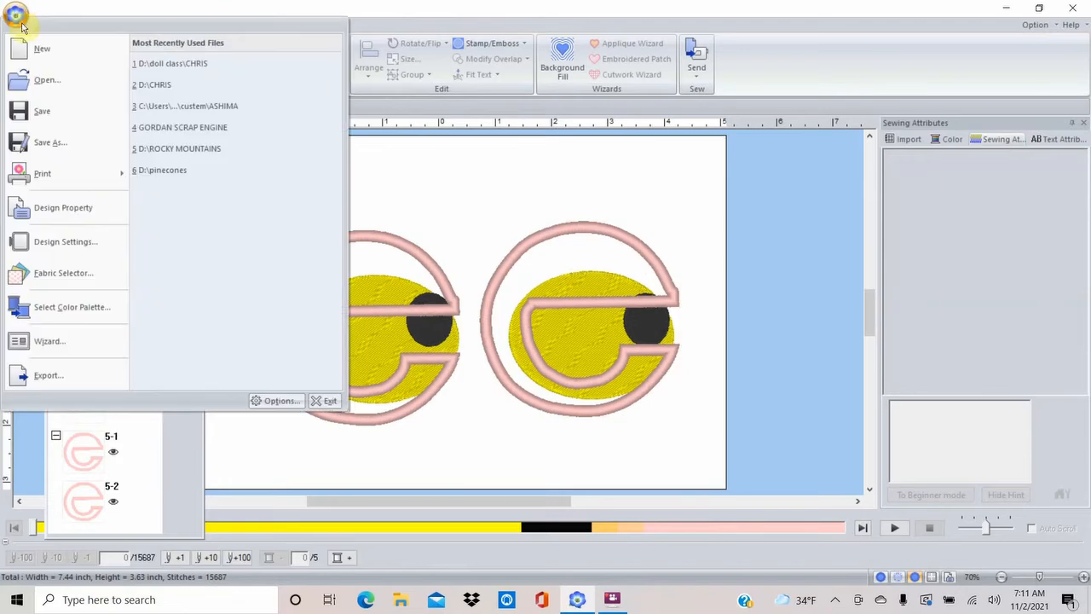
left_click(46, 143)
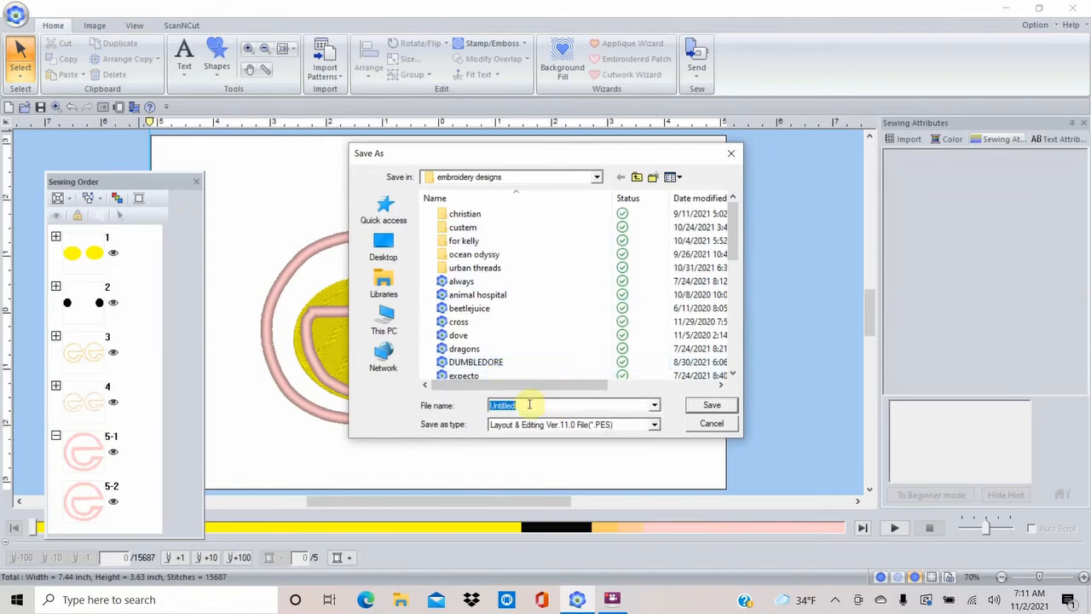
type("ee eyes")
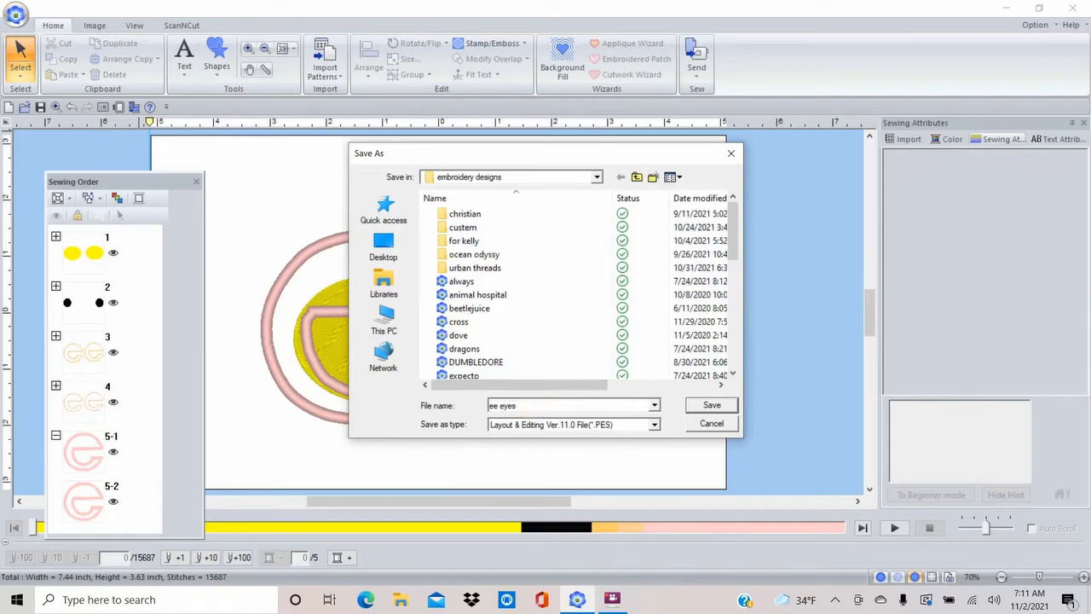
left_click(712, 407)
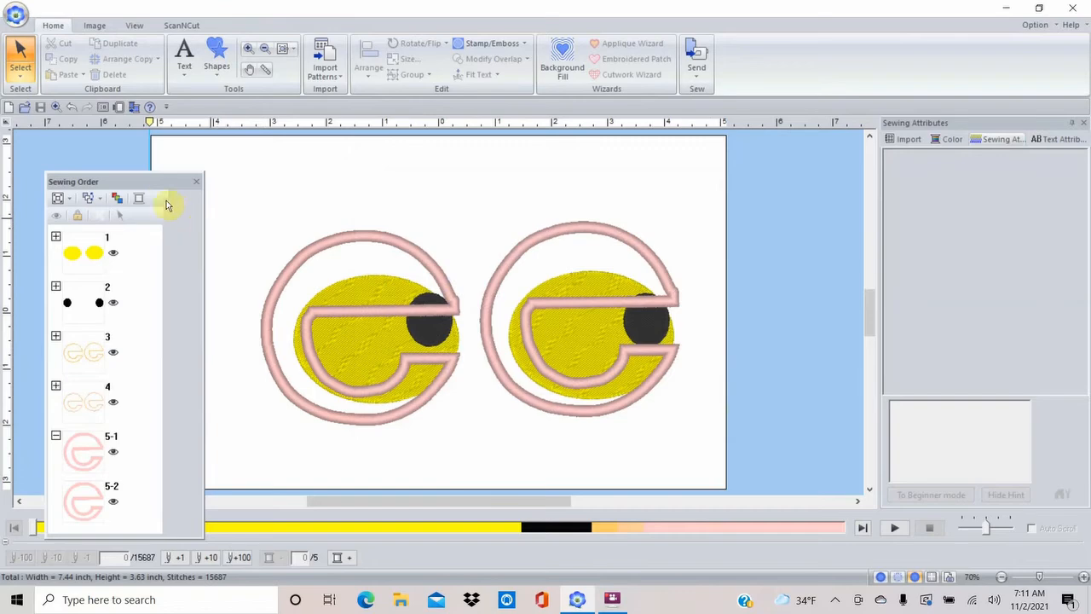
- Clear the page by deleting both e appliqués together with their yellow and black ovals
left_click_drag(158, 186, 132, 155)
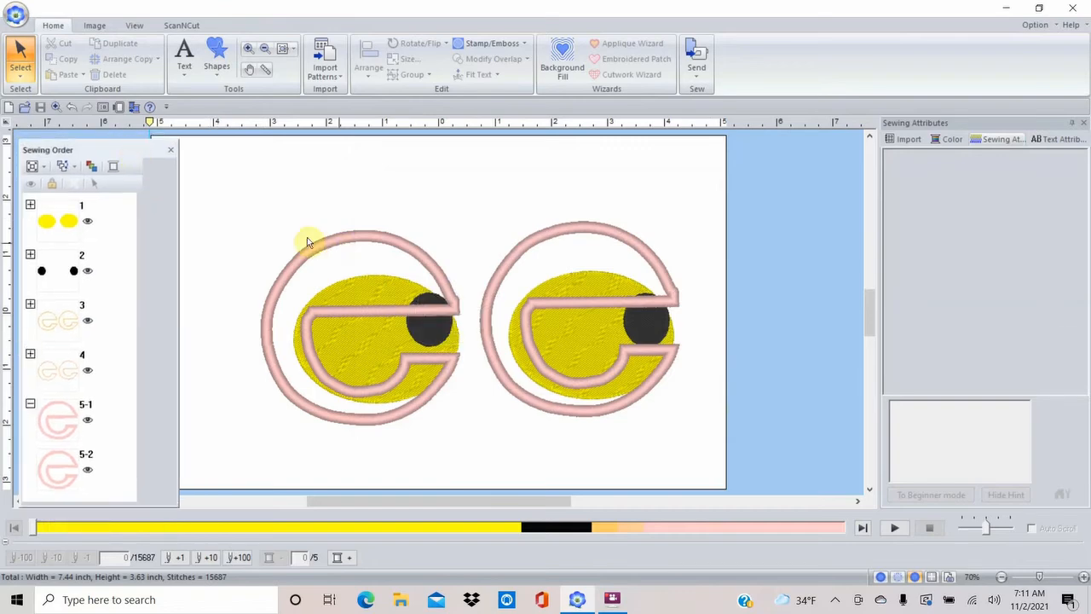
left_click_drag(216, 180, 695, 459)
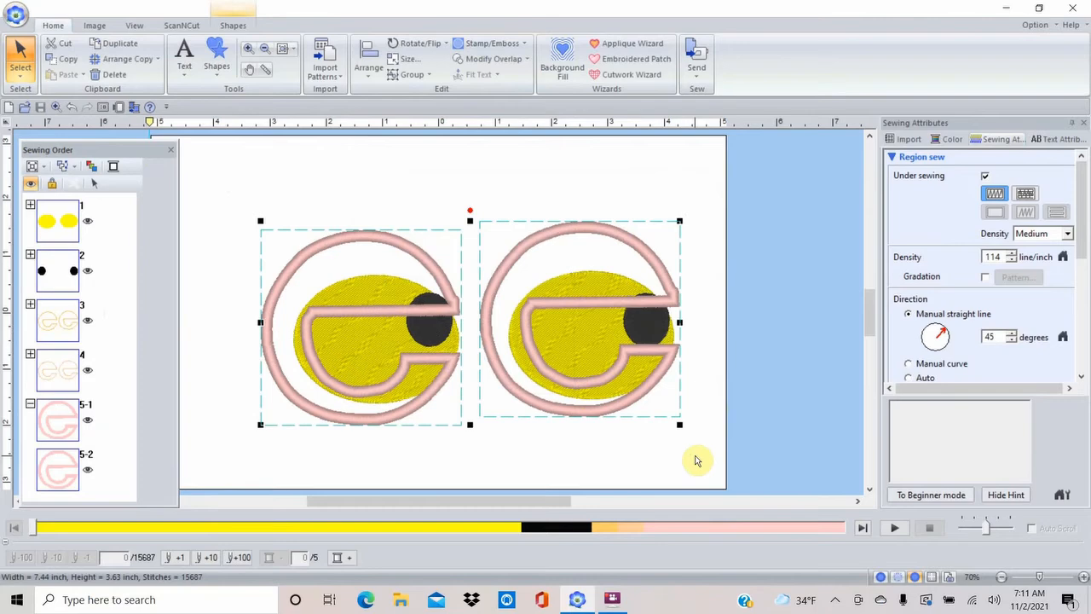
key("Delete")
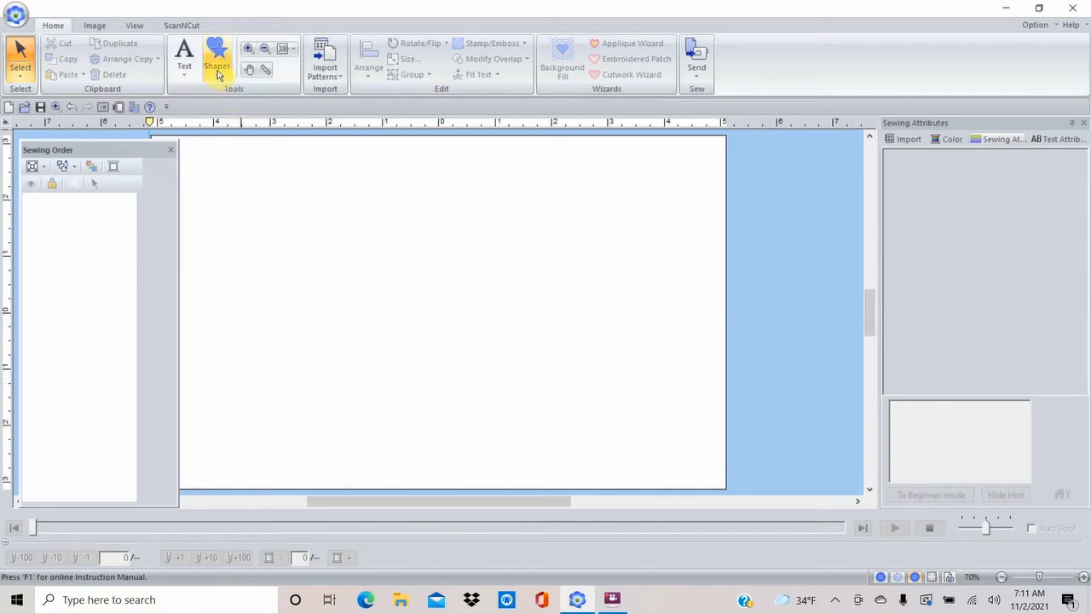
- Add a lowercase "n" as regular text on the empty page and enlarge it
left_click(186, 56)
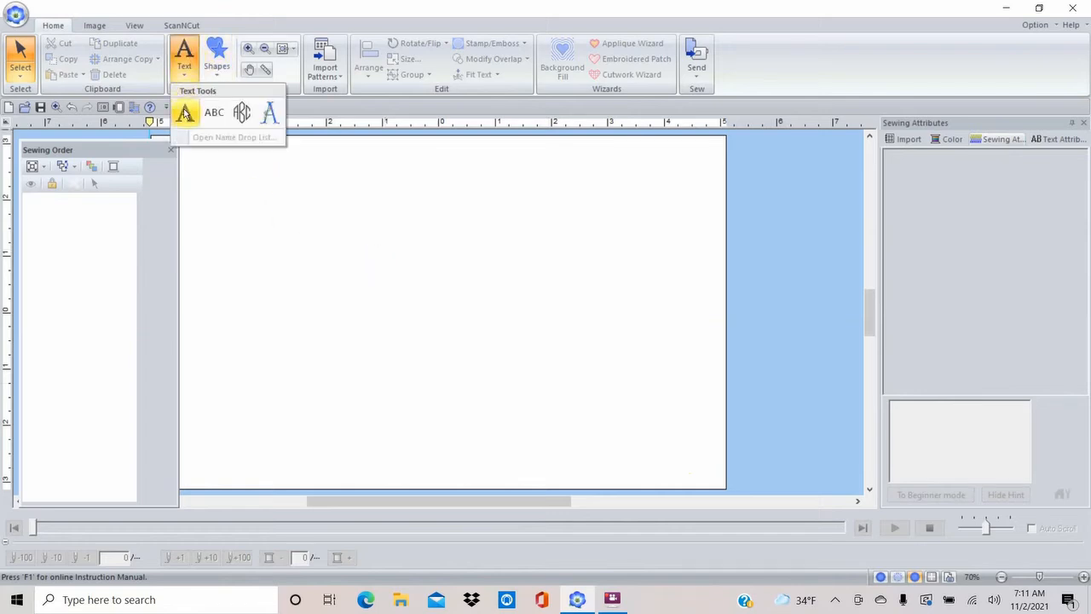
left_click(185, 112)
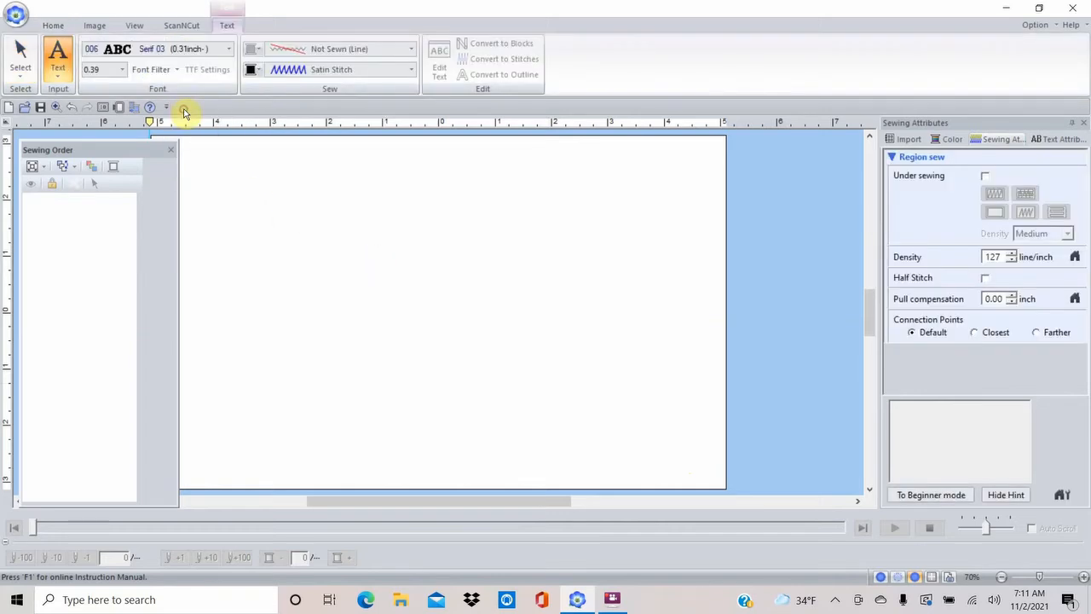
left_click(331, 303)
type("n")
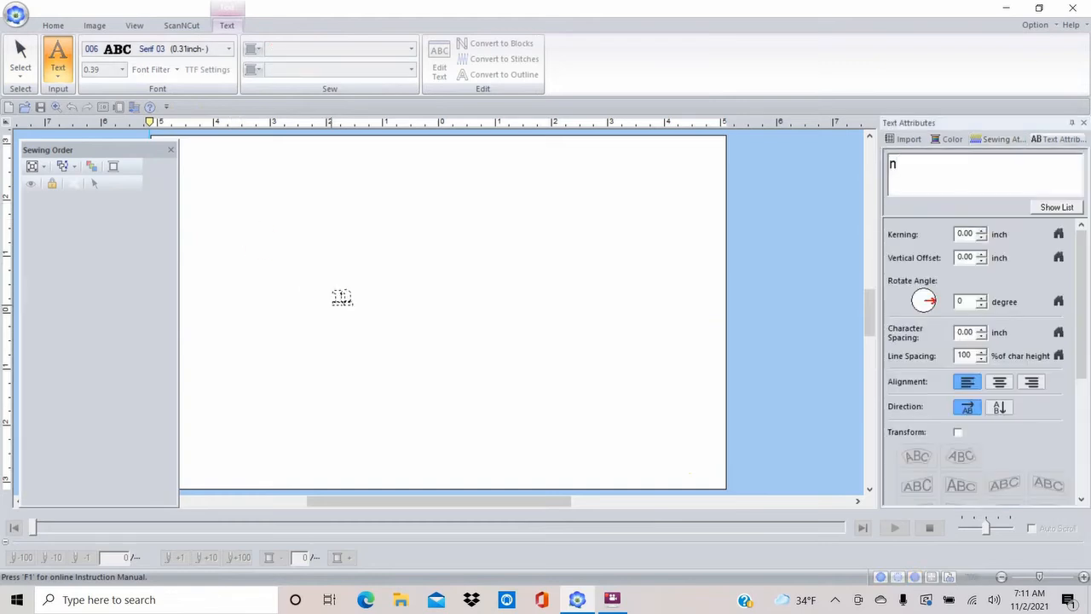
key("Return")
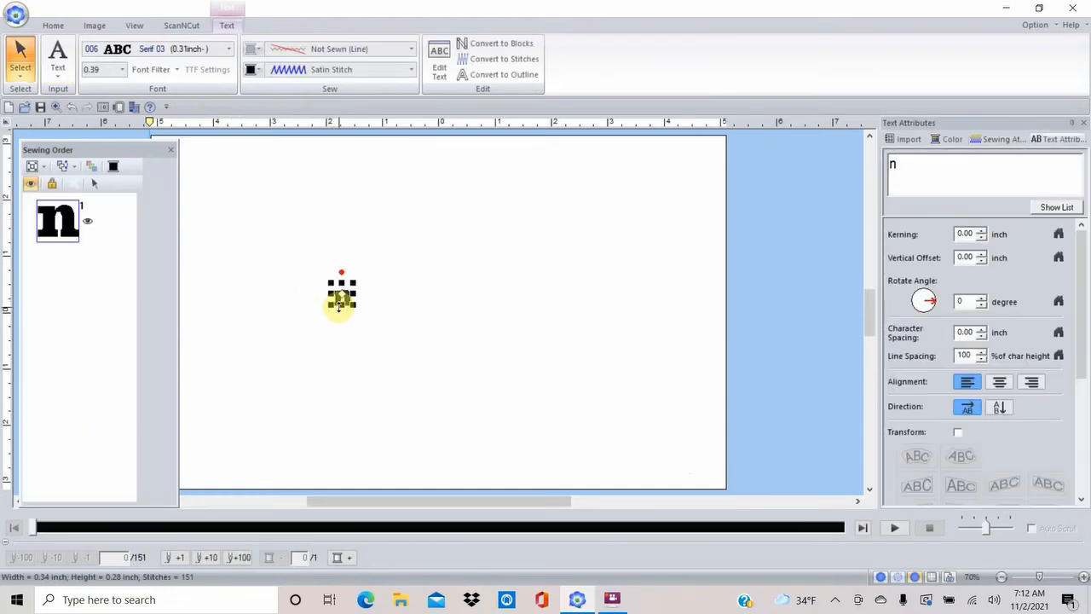
left_click_drag(348, 300, 529, 424)
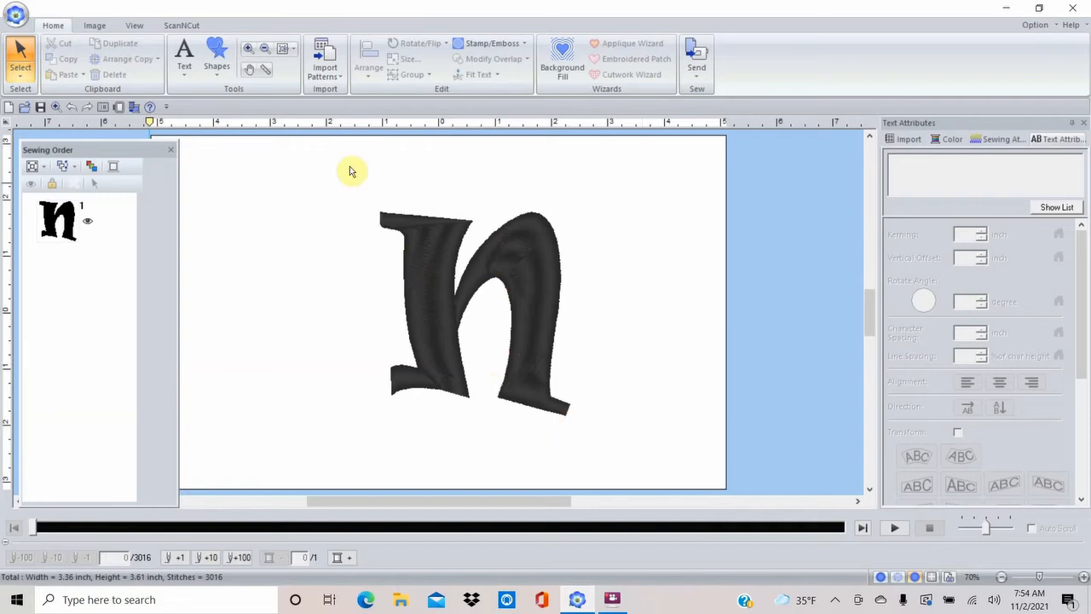
- Browse the available fonts for the letter n and keep Ravie
left_click(514, 266)
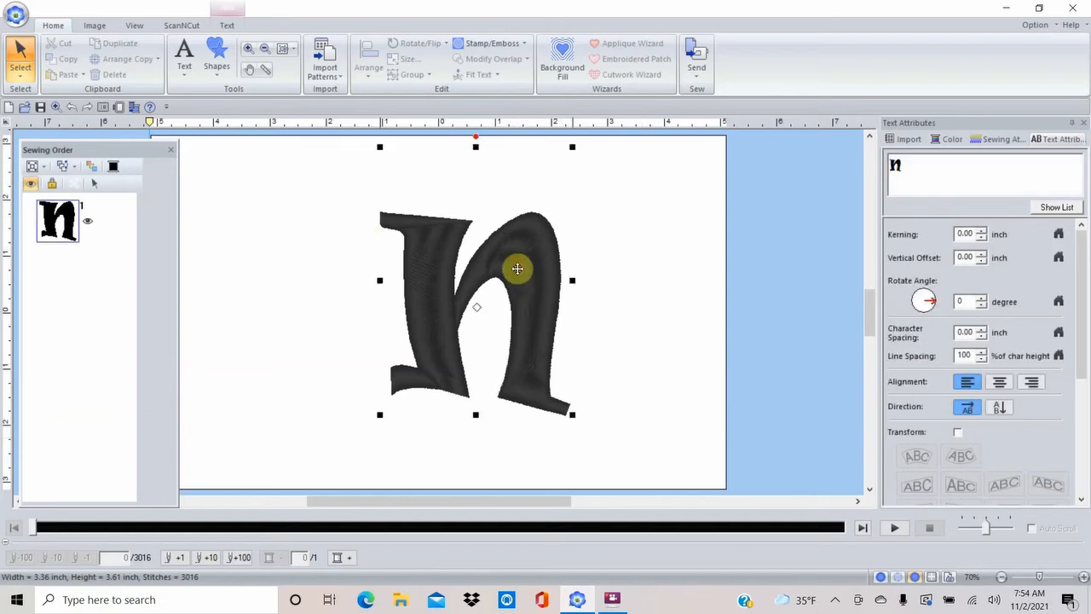
left_click(226, 26)
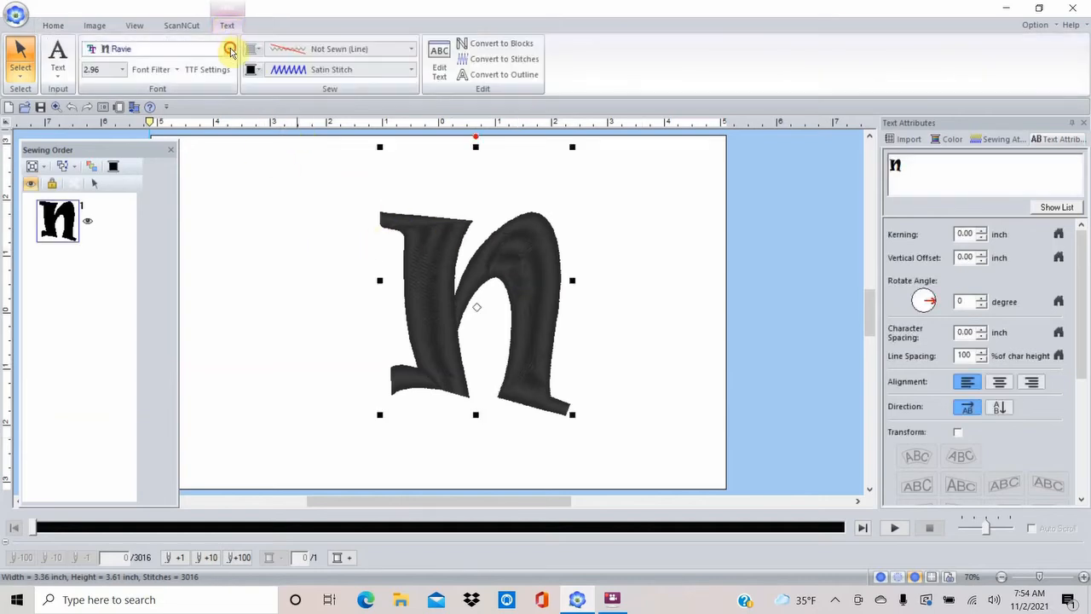
left_click(231, 51)
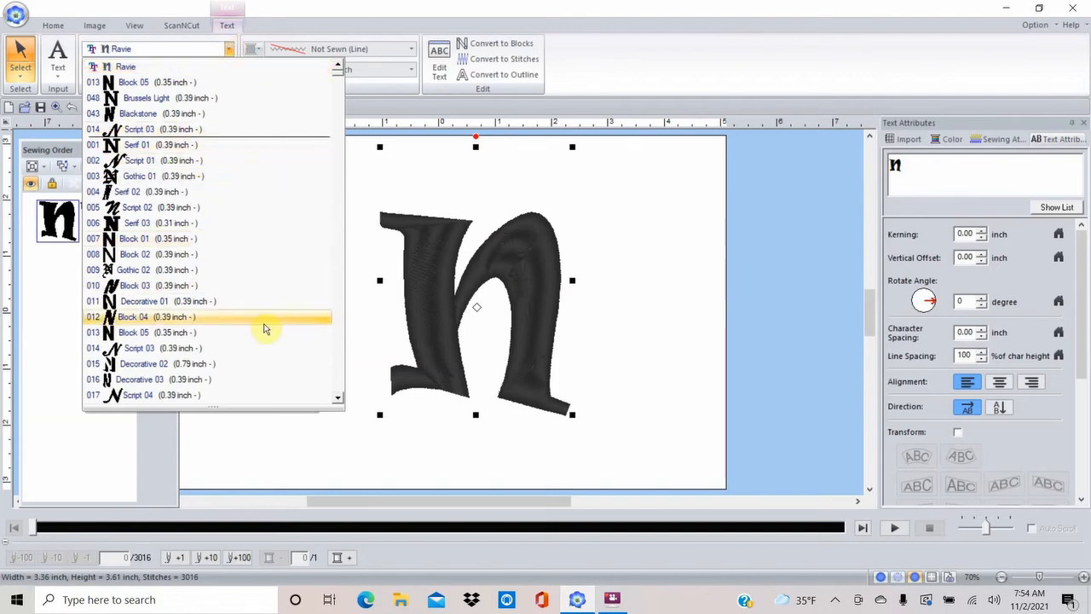
left_click(338, 398)
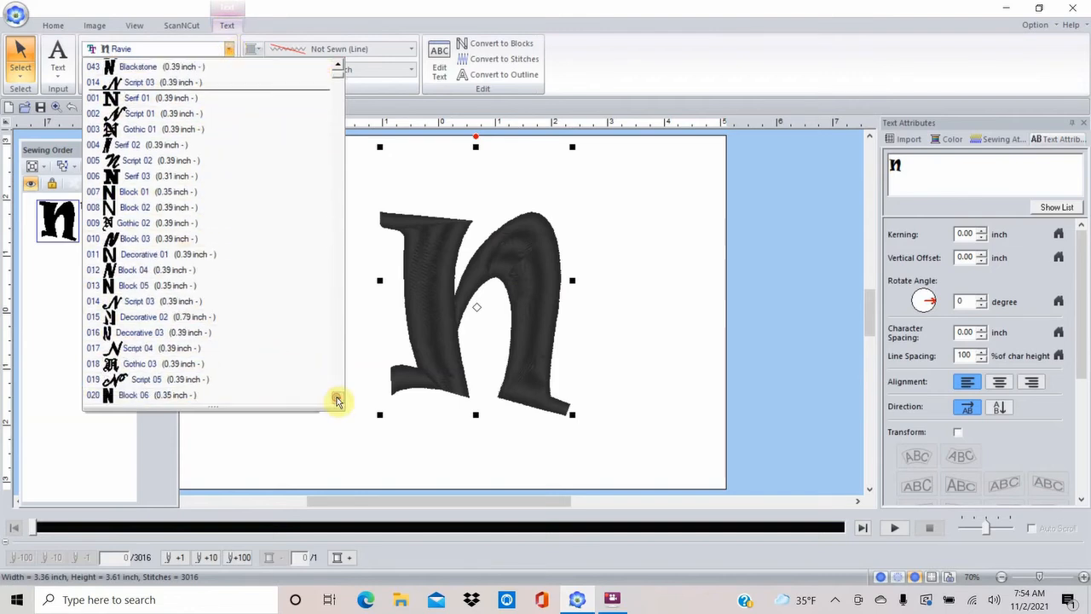
left_click_drag(338, 400, 337, 399)
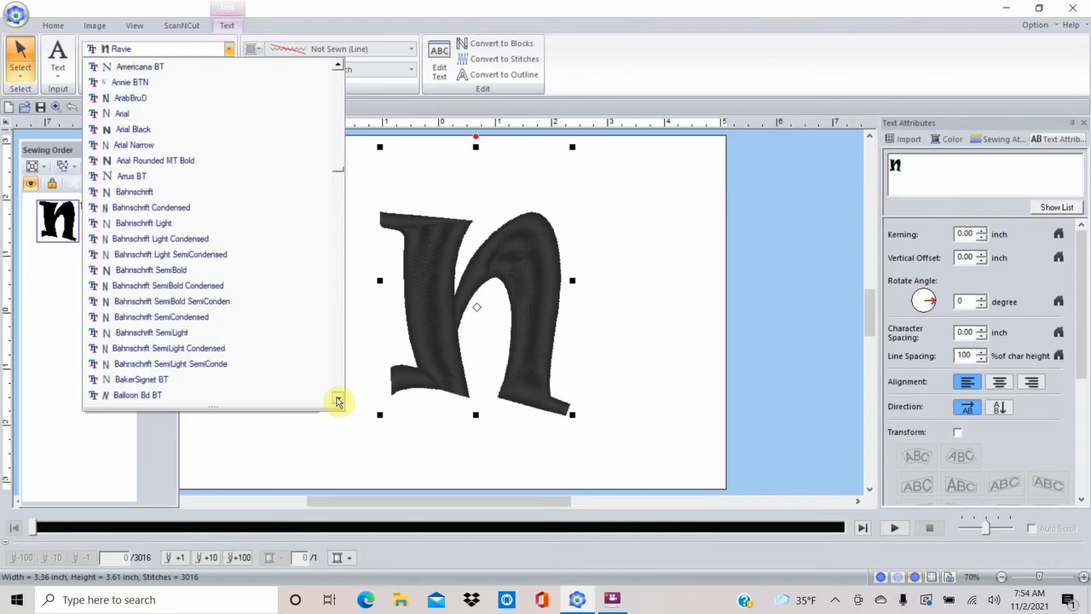
scroll(338, 401, "down", 6)
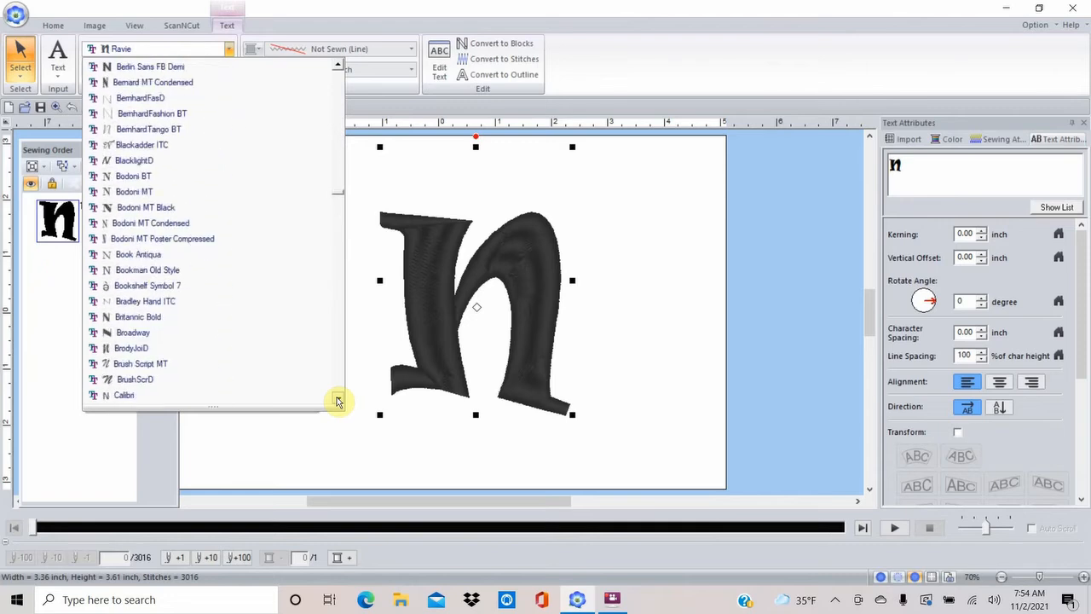
scroll(339, 400, "down", 2)
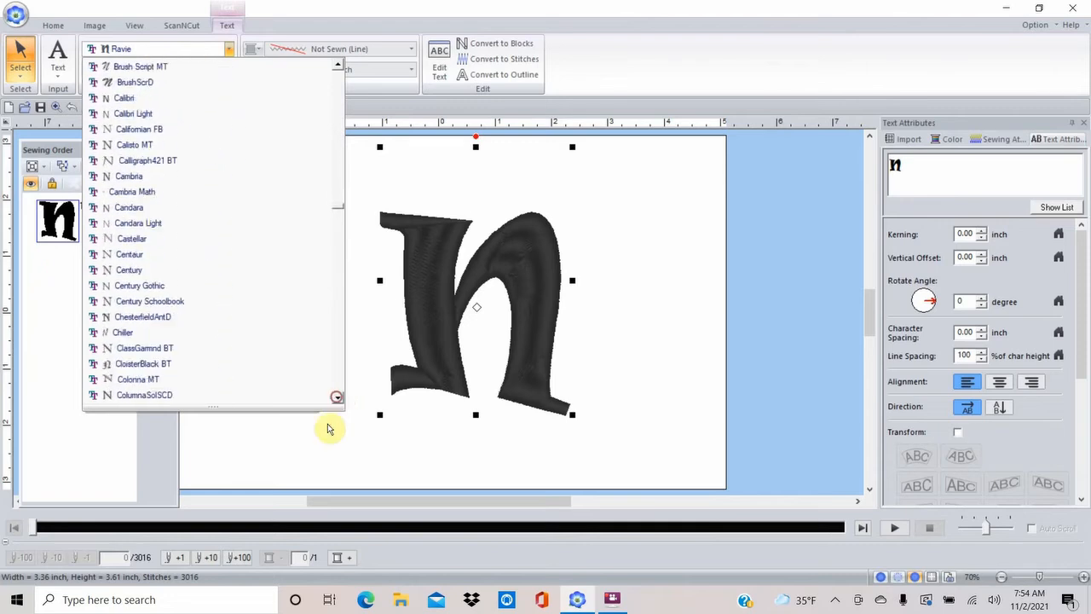
left_click(312, 453)
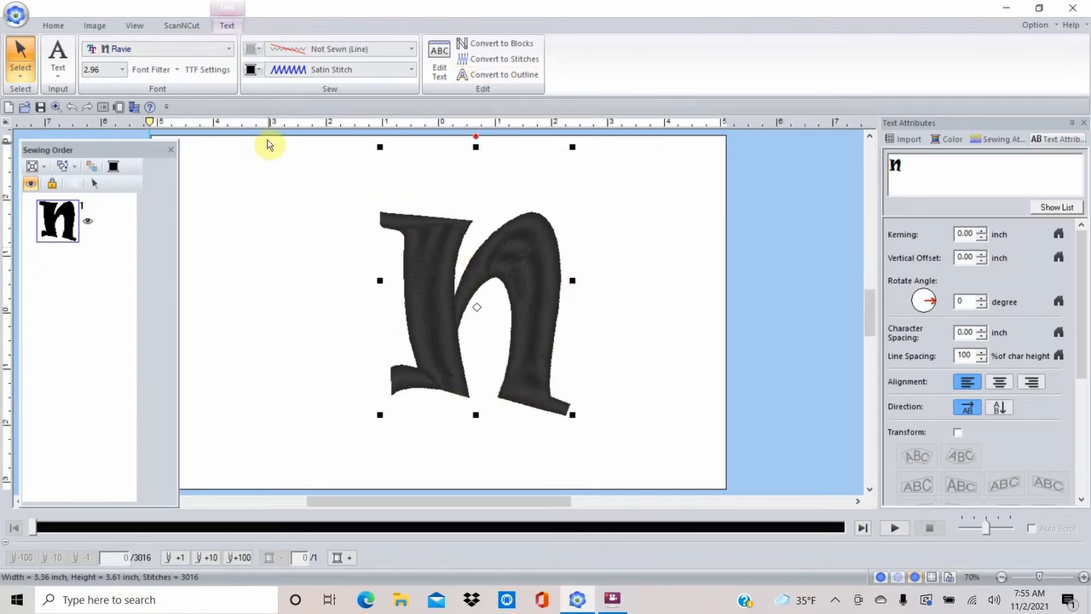
- Convert the letter n into an appliqué with the Applique Wizard, using applique material, no tack down and a zigzag covering stitch that replaces the original
left_click(54, 26)
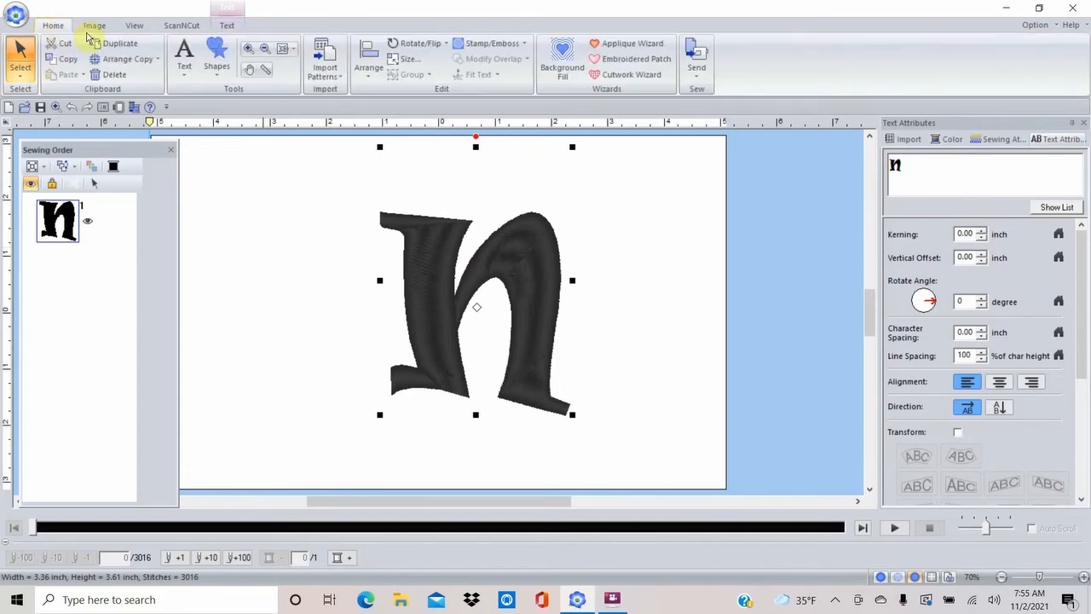
left_click(648, 47)
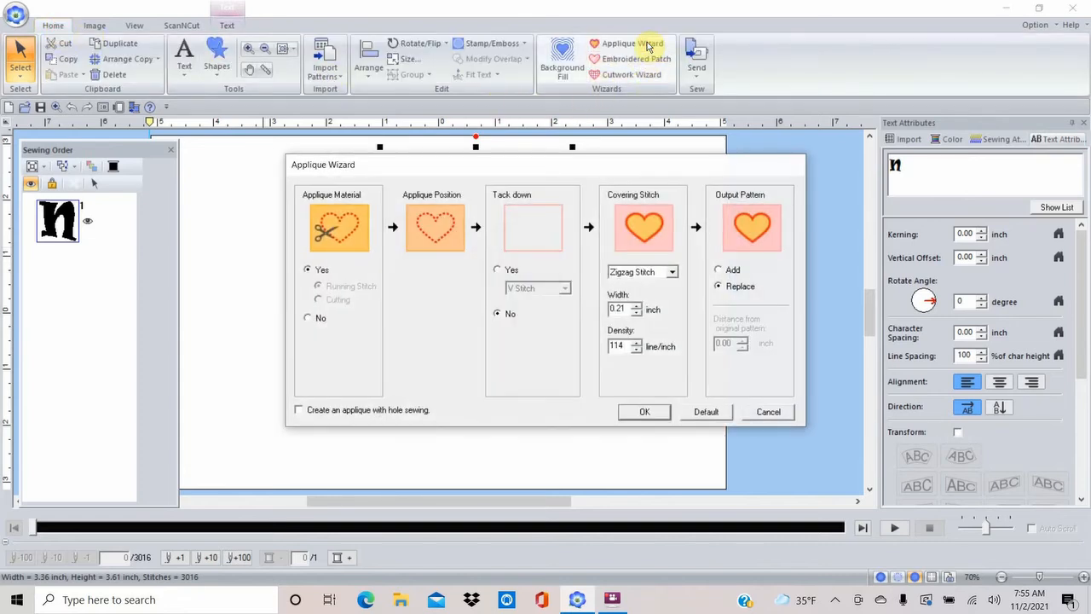
left_click(641, 413)
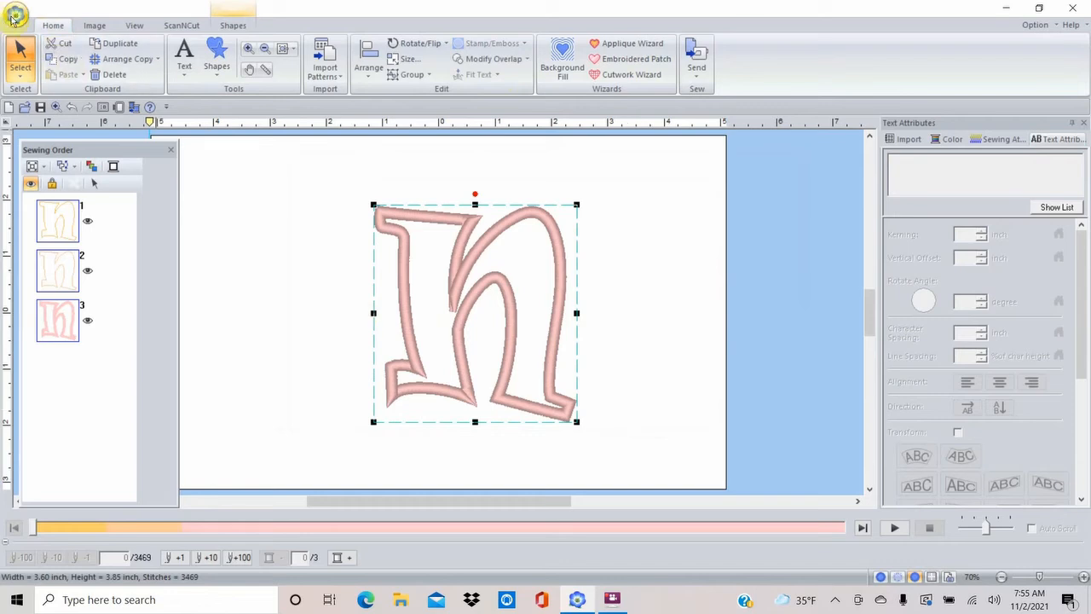
- Save the n appliqué as a new PES file named "n in halloween" in the embroidery designs folder, and deselect the design
left_click(14, 16)
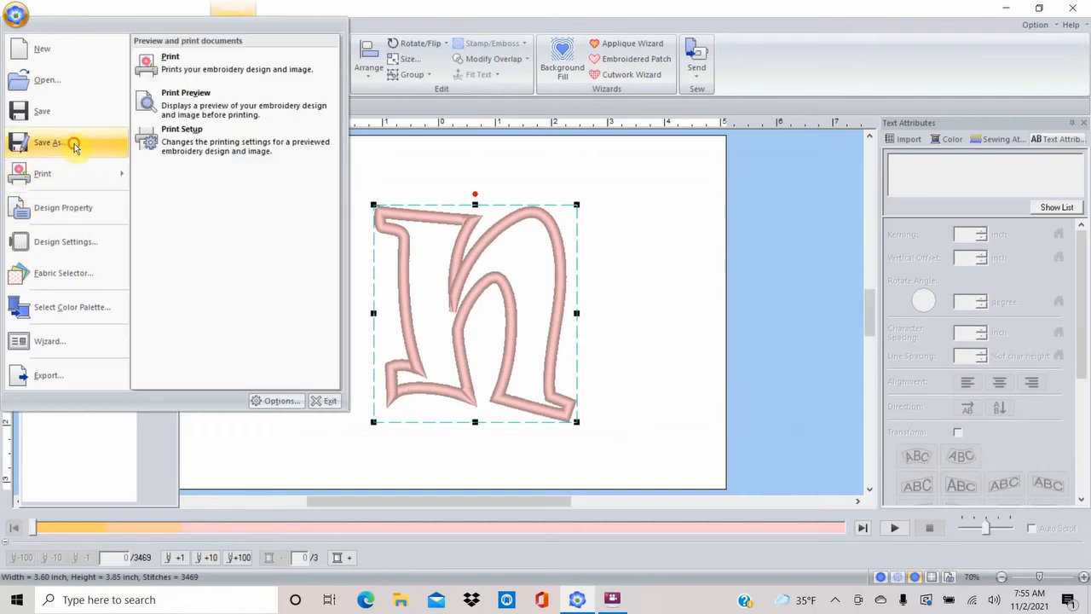
left_click(74, 144)
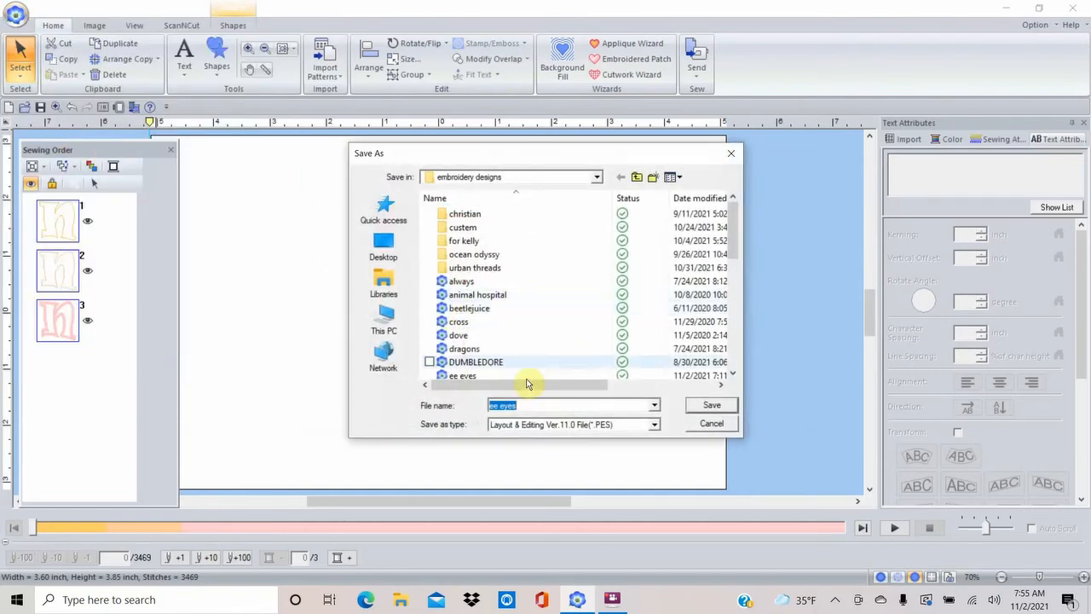
type("n")
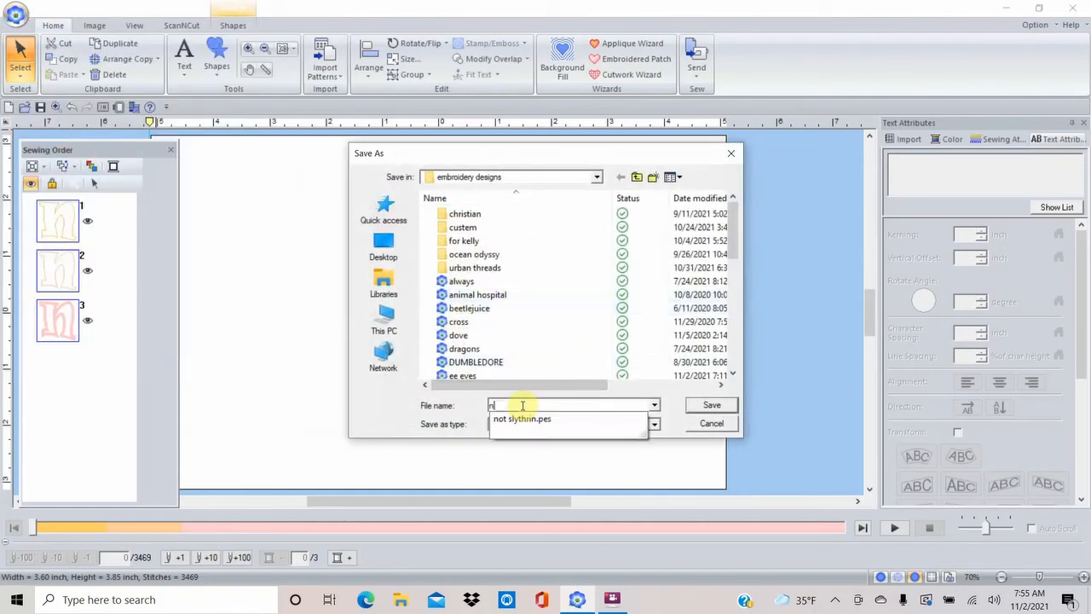
type("in")
type(" i")
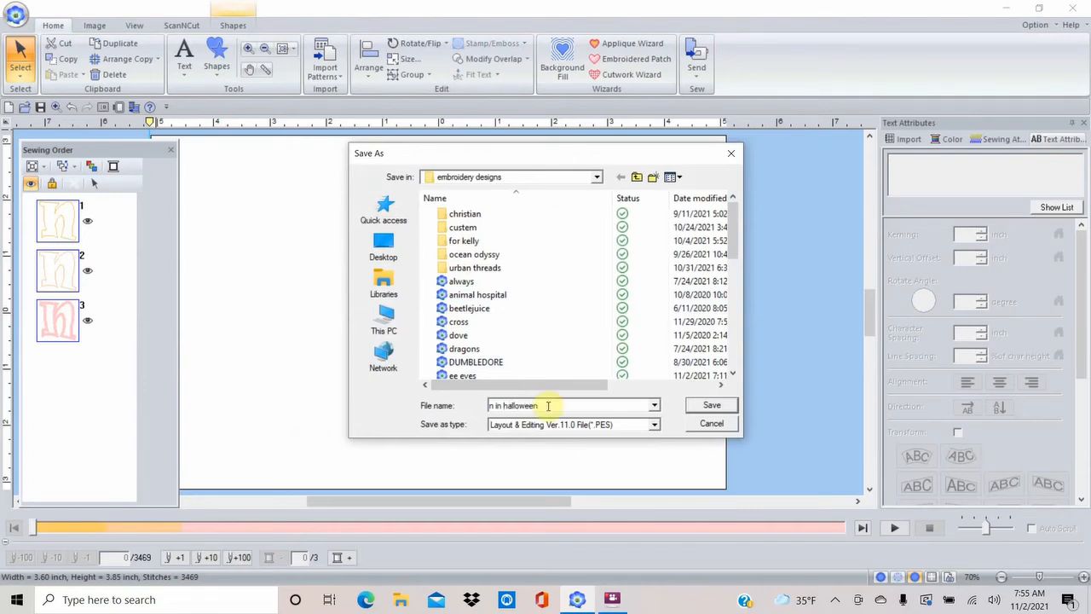
left_click(711, 407)
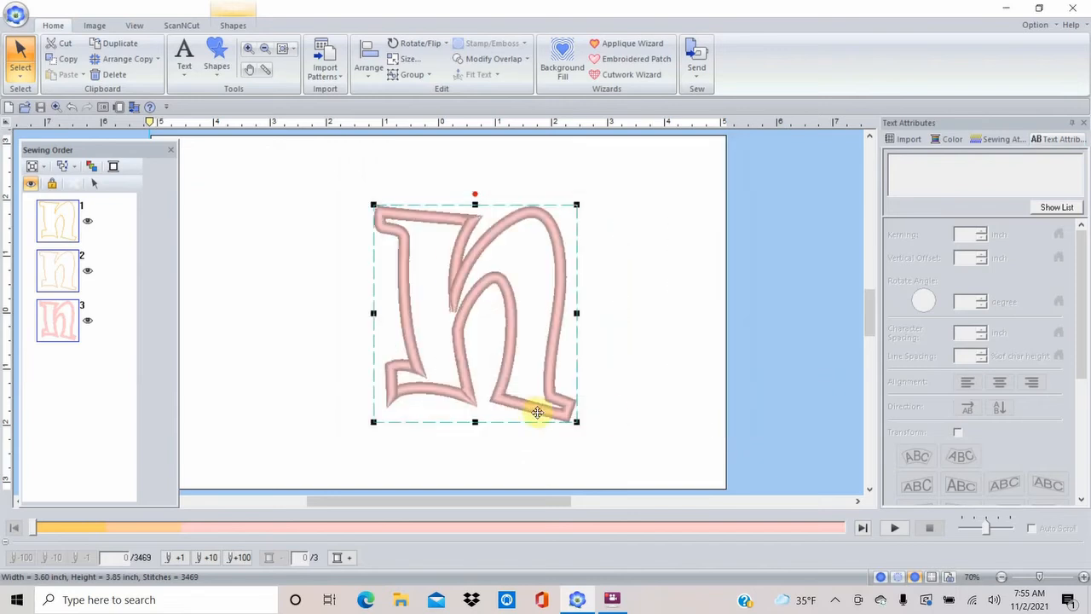
left_click(641, 370)
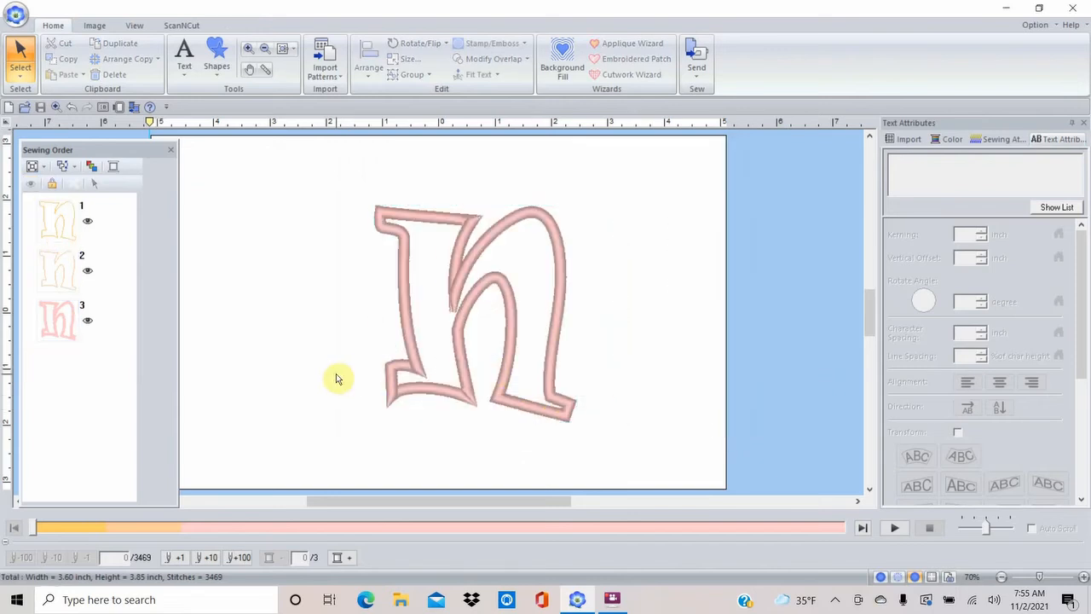